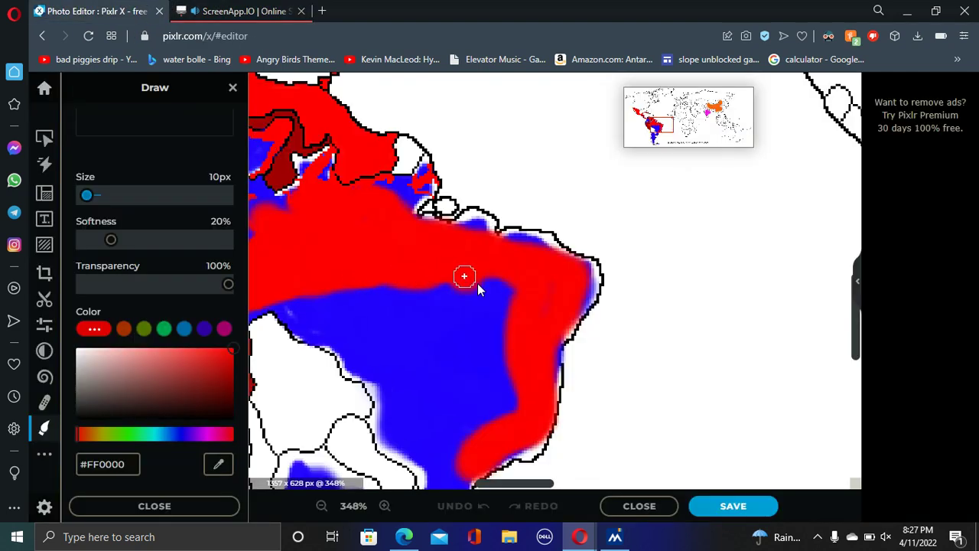
Step: Paint red over the blue patch in eastern Brazil and along its upper edge
mouse_move(464, 276)
mouse_down()
mouse_move(522, 317)
mouse_move(529, 350)
mouse_up()
mouse_move(476, 278)
mouse_down()
mouse_move(438, 293)
mouse_move(486, 317)
mouse_move(501, 312)
mouse_move(450, 285)
mouse_move(499, 347)
mouse_move(511, 399)
mouse_move(470, 433)
mouse_up()
mouse_move(455, 305)
mouse_down()
mouse_move(375, 289)
mouse_move(314, 328)
mouse_move(392, 292)
mouse_move(370, 284)
mouse_up()
scroll(384, 260, down, 6)
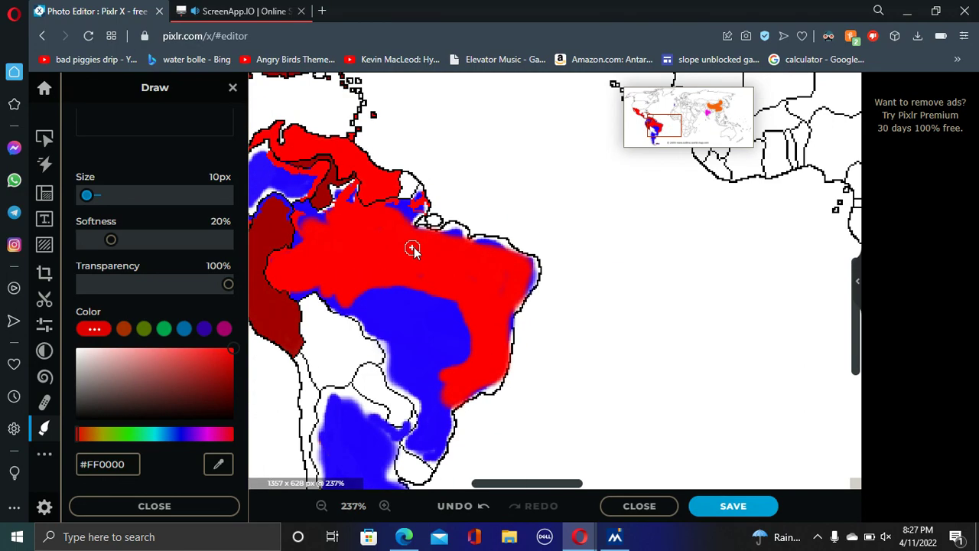
scroll(398, 317, up, 9)
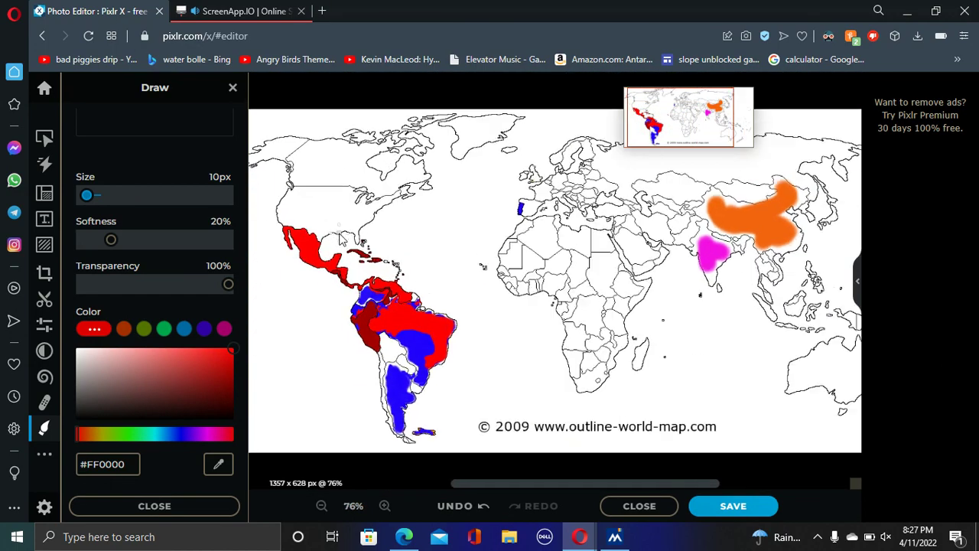
scroll(406, 320, up, 1)
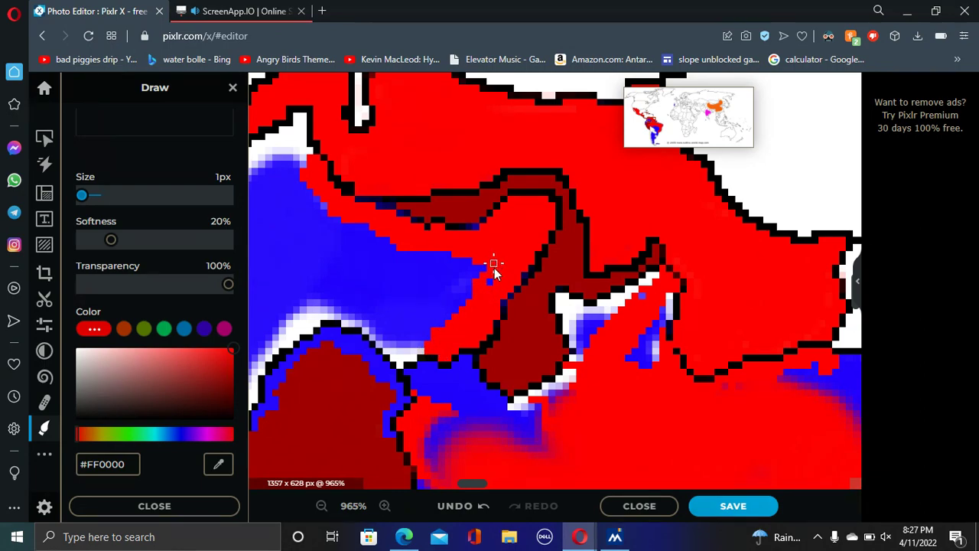
scroll(491, 287, down, 10)
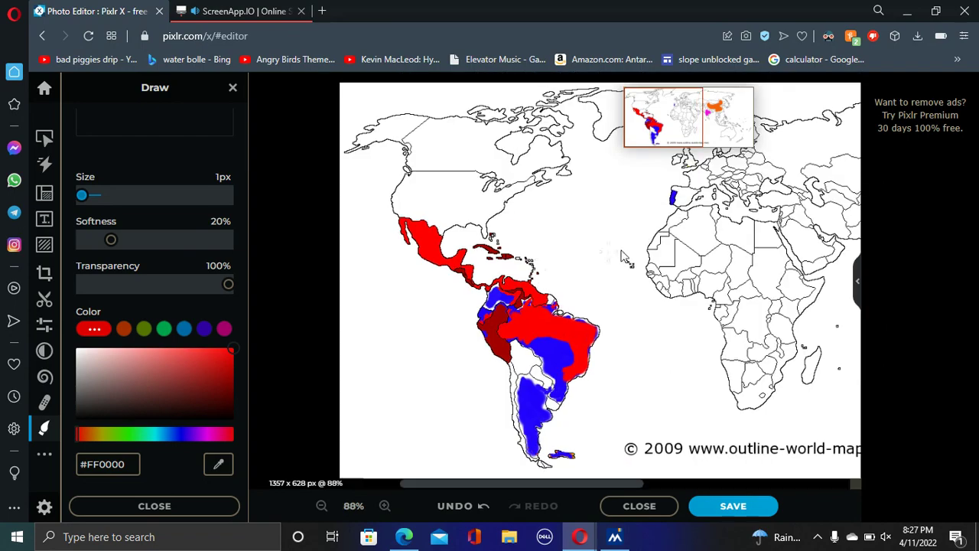
scroll(498, 231, up, 10)
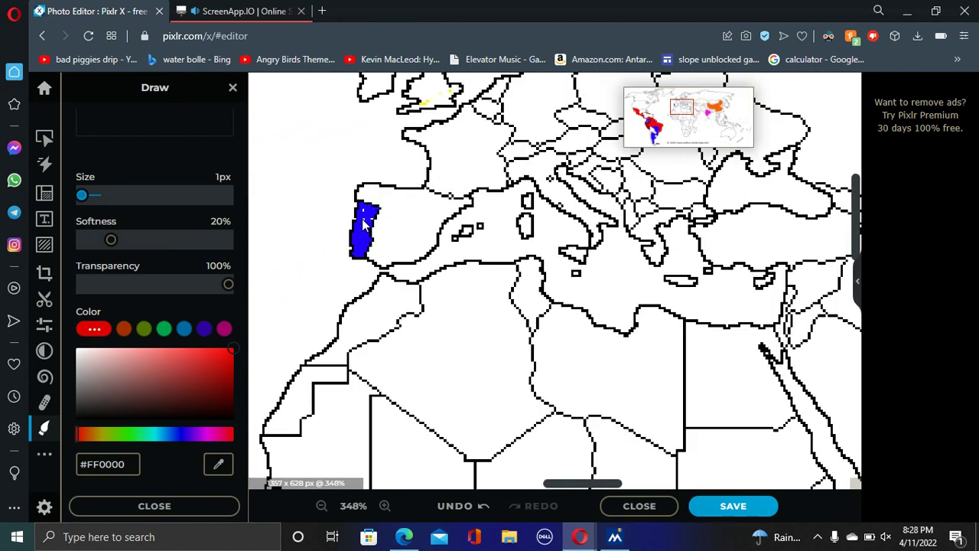
scroll(374, 217, up, 2)
scroll(381, 176, down, 5)
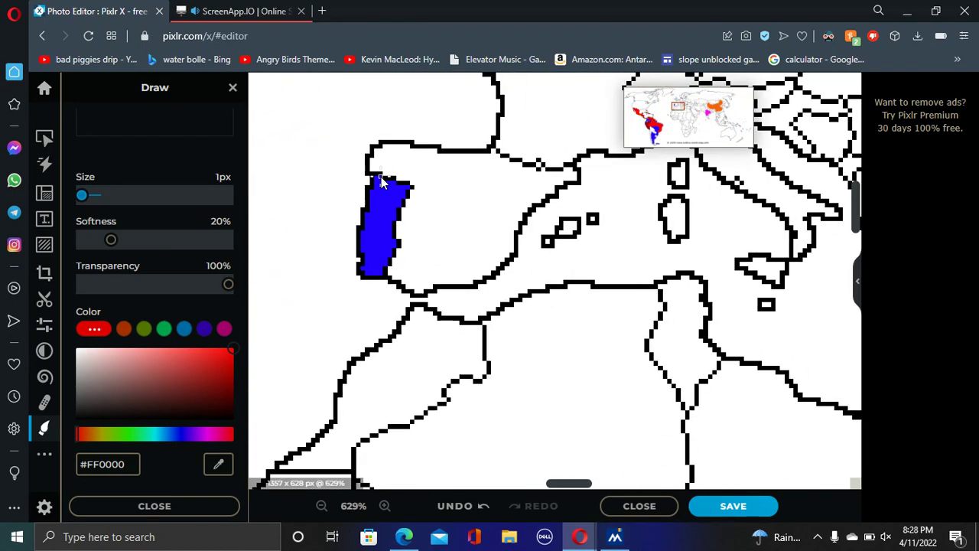
scroll(403, 171, up, 2)
scroll(390, 191, up, 3)
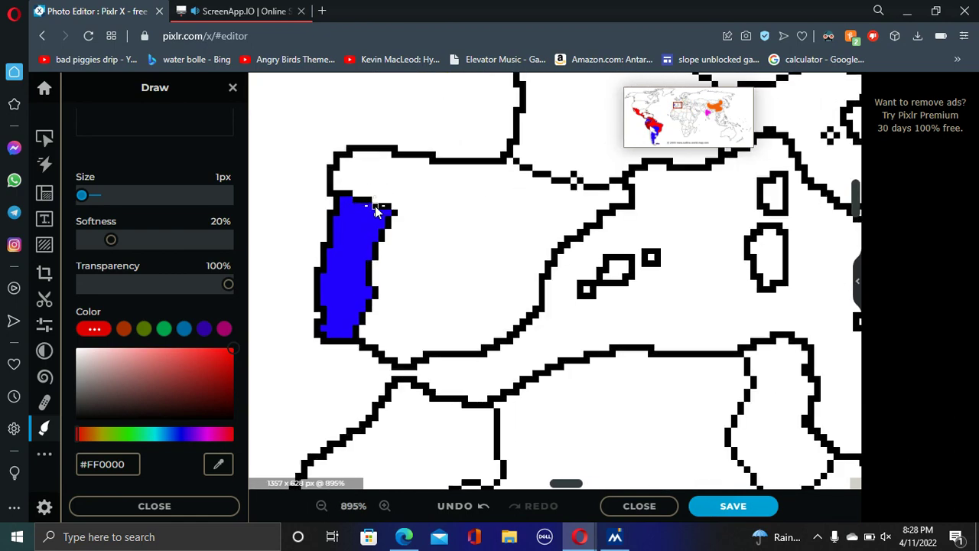
scroll(474, 220, down, 4)
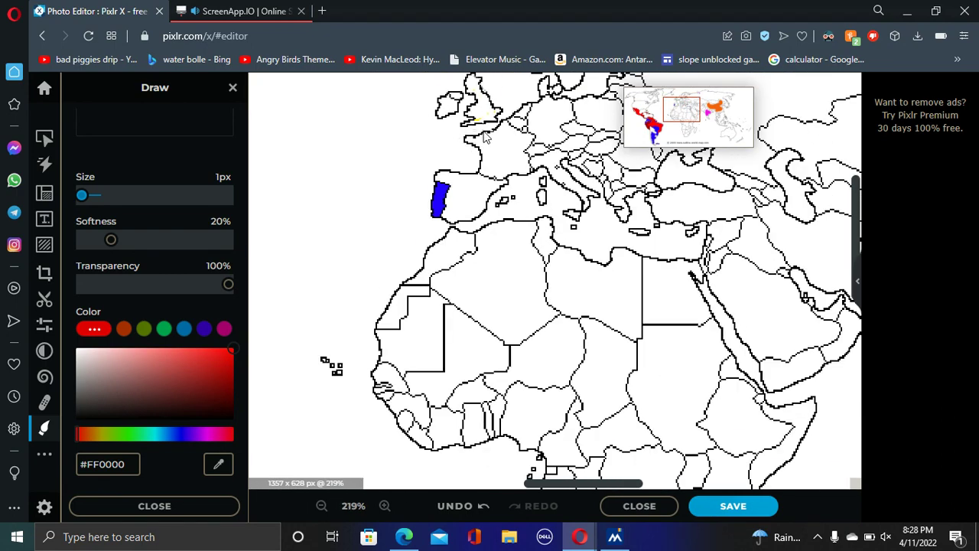
scroll(463, 228, up, 2)
scroll(455, 252, up, 4)
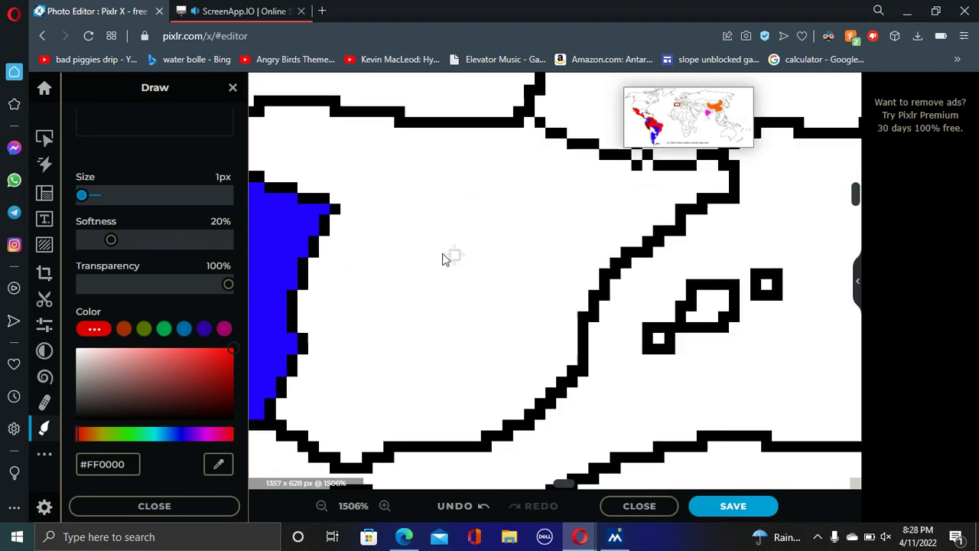
scroll(306, 245, down, 4)
scroll(317, 284, down, 5)
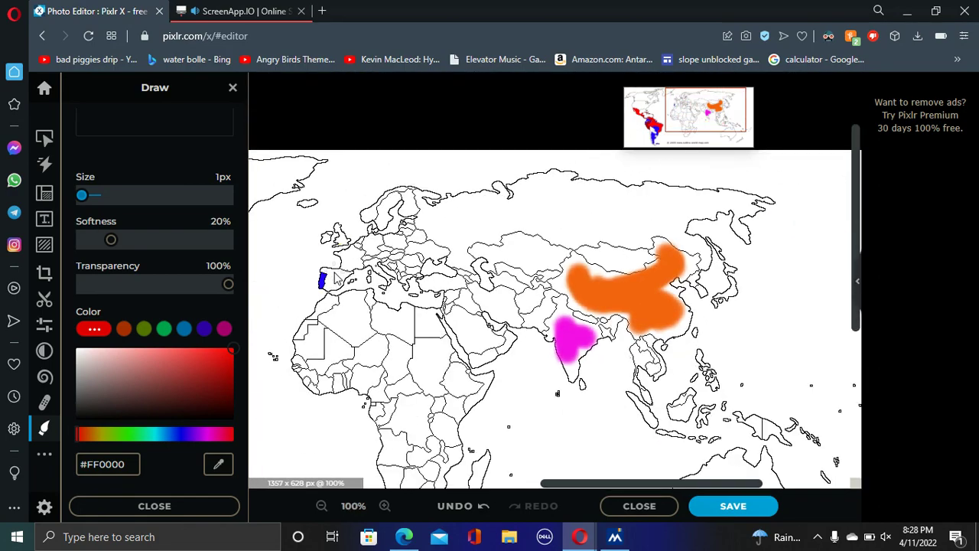
scroll(318, 271, up, 1)
scroll(490, 258, up, 6)
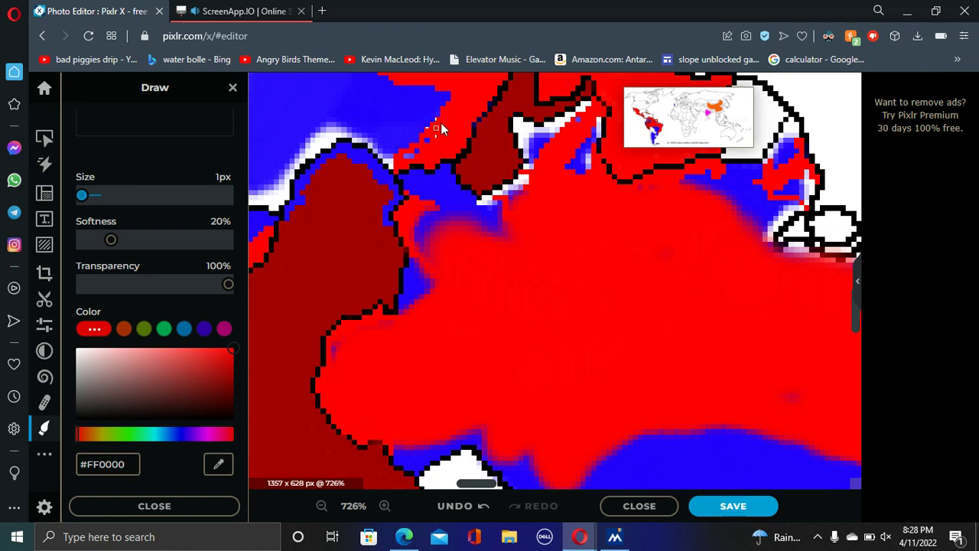
Step: Brush dark red #A10000 over the blue gaps in northern South America
scroll(406, 163, down, 3)
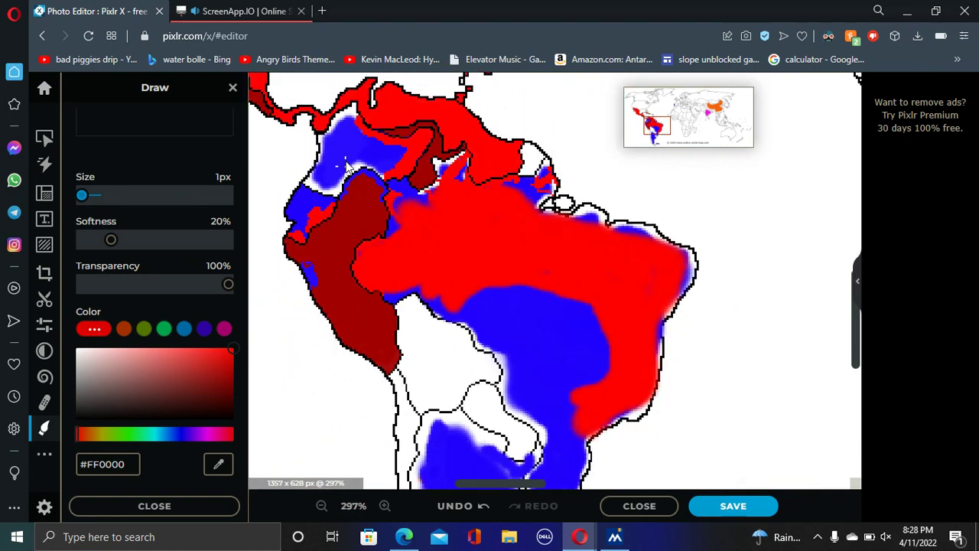
scroll(348, 172, up, 3)
scroll(335, 227, up, 1)
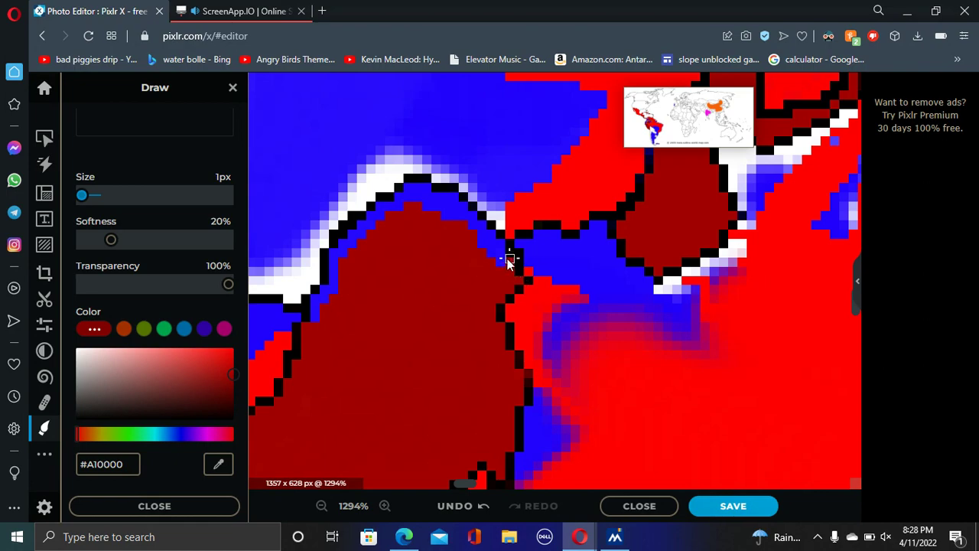
scroll(451, 293, down, 10)
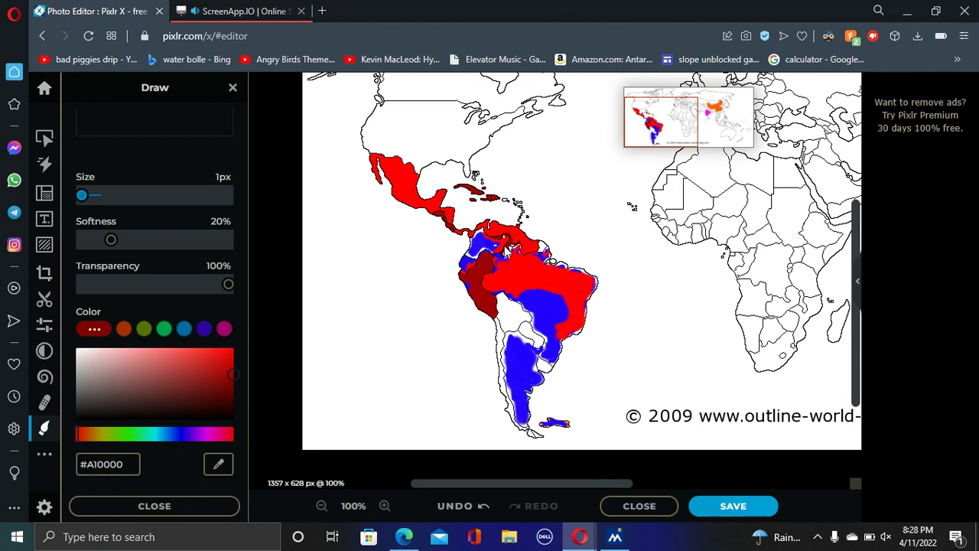
drag(504, 246, 525, 277)
scroll(496, 257, up, 4)
scroll(360, 186, down, 3)
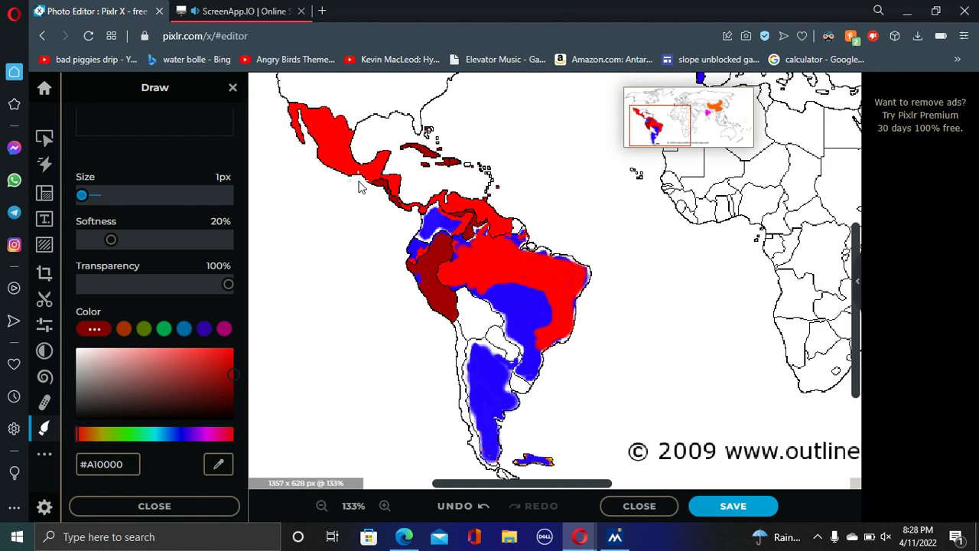
Step: Switch the brush to black and zoom in on northern South America's Caribbean coast
click(76, 419)
scroll(477, 268, down, 2)
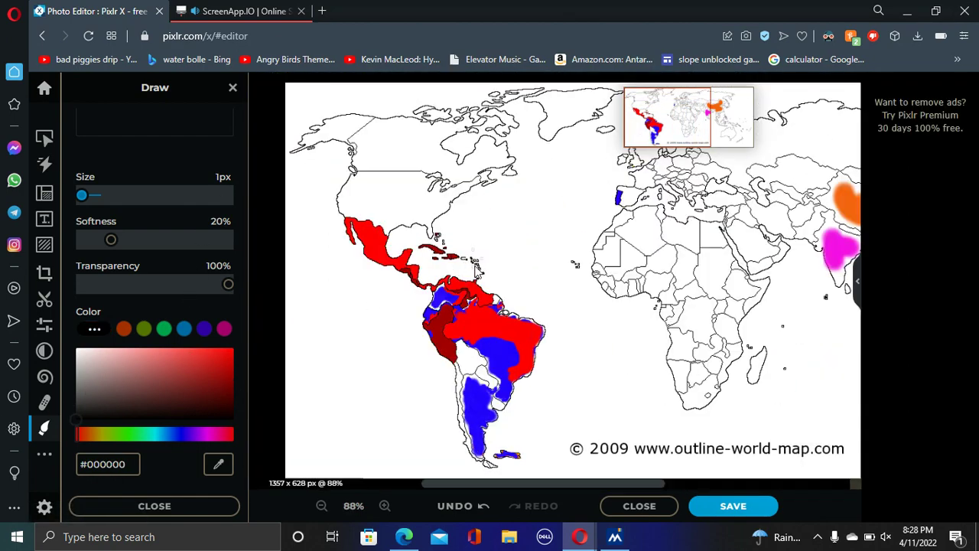
scroll(477, 358, up, 1)
scroll(478, 357, down, 2)
scroll(491, 356, up, 3)
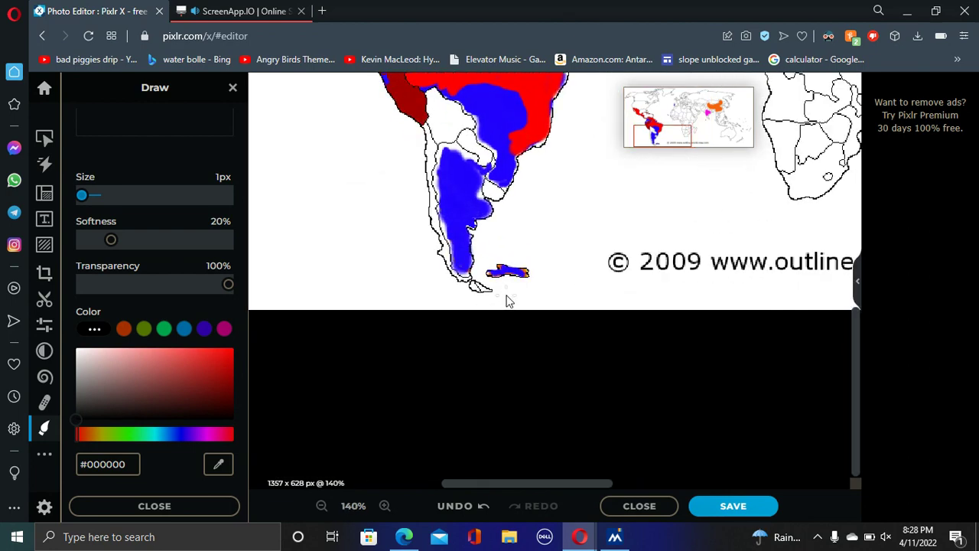
scroll(507, 299, down, 3)
scroll(438, 304, up, 1)
scroll(438, 304, up, 4)
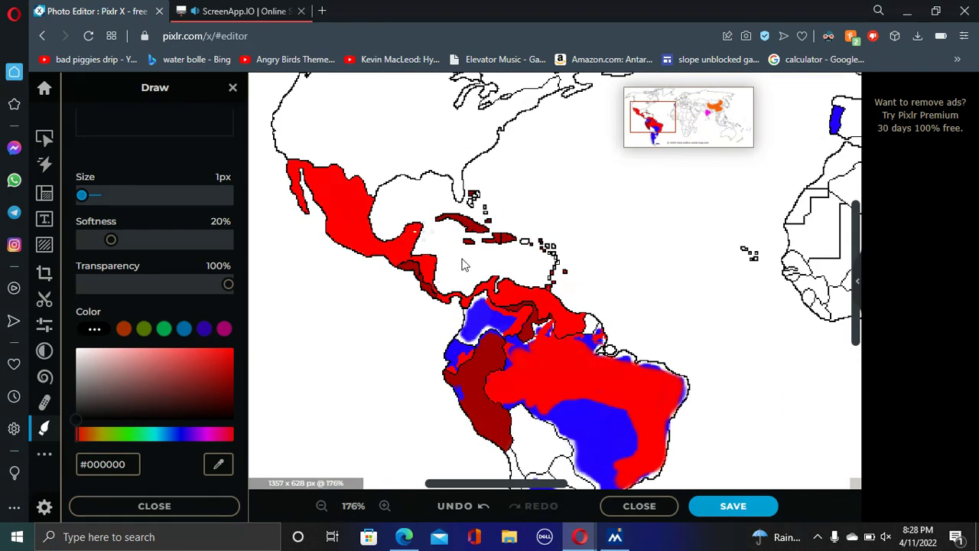
scroll(585, 329, up, 6)
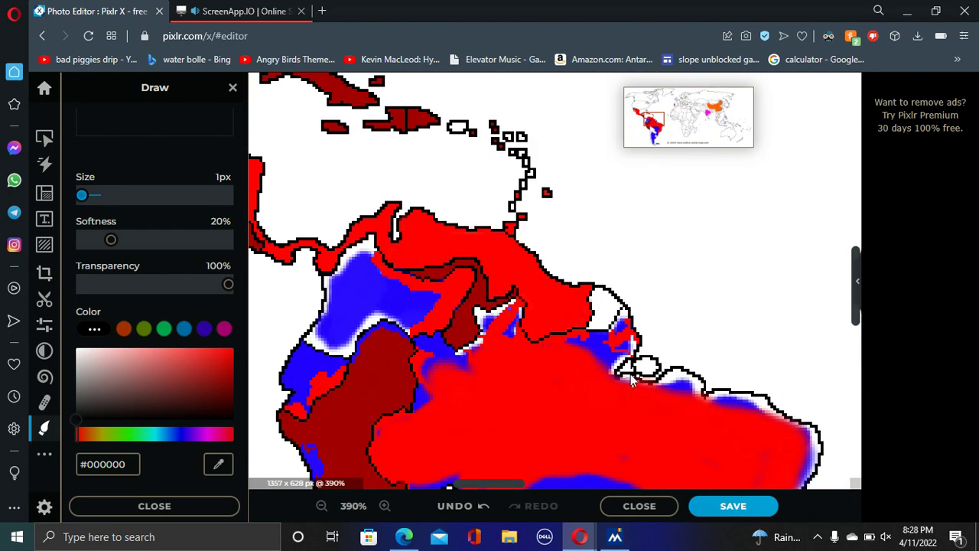
scroll(589, 333, down, 7)
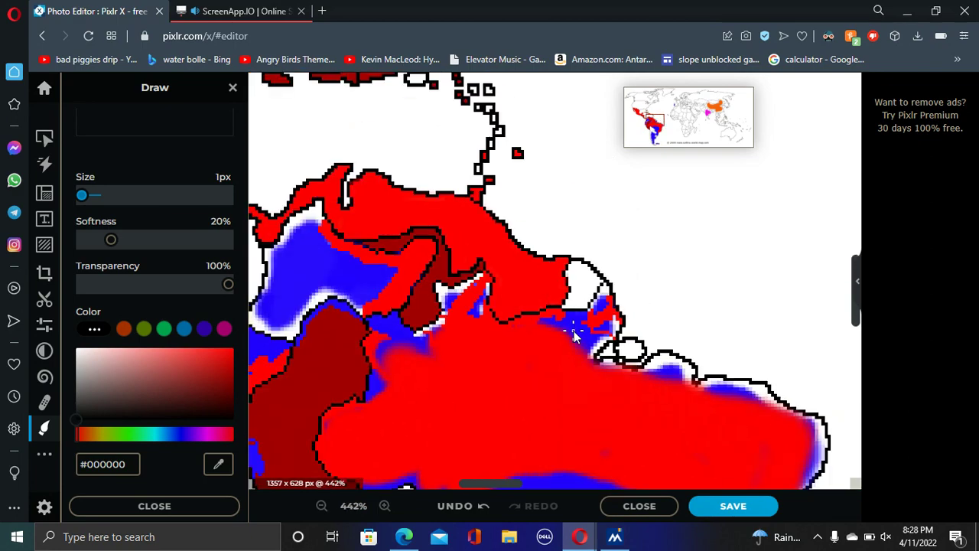
scroll(308, 141, up, 1)
scroll(308, 140, up, 6)
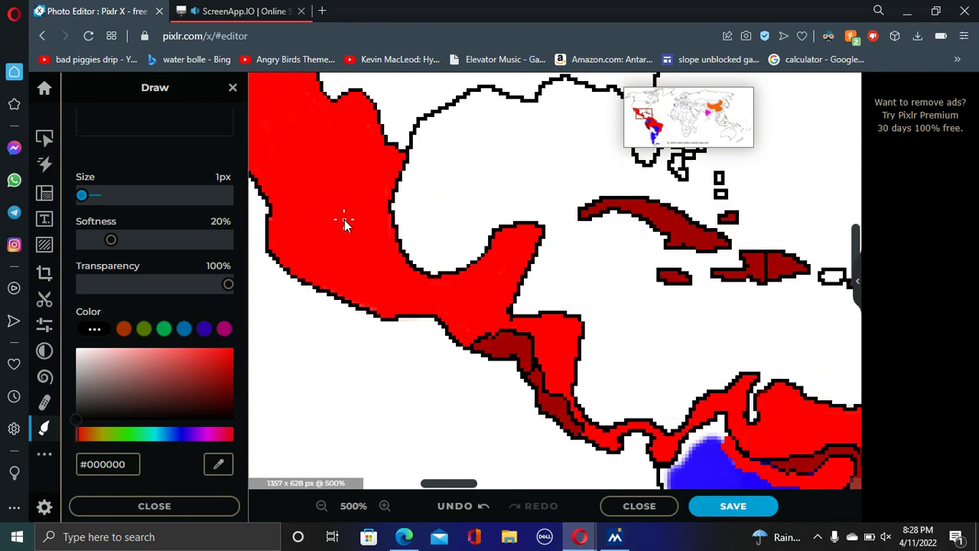
scroll(414, 320, down, 10)
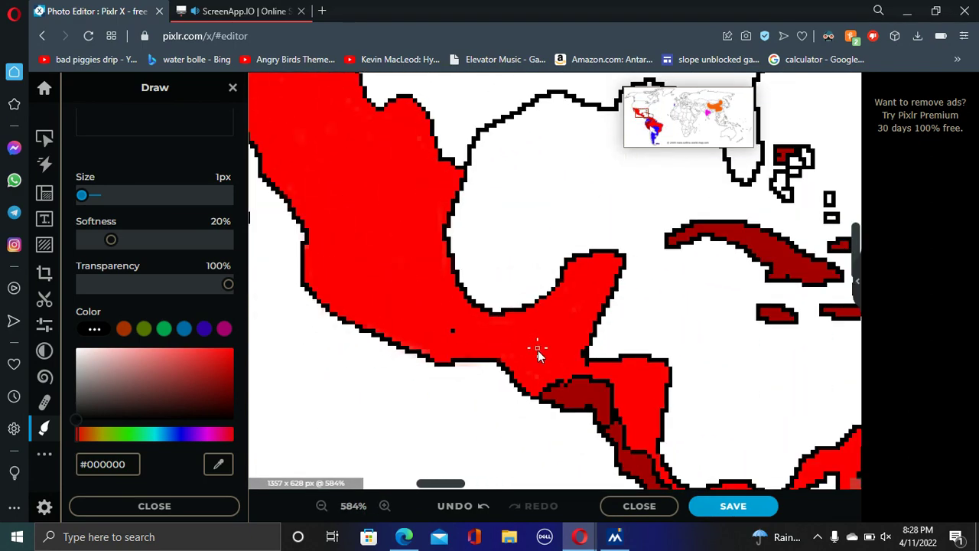
scroll(661, 396, down, 3)
scroll(368, 361, up, 3)
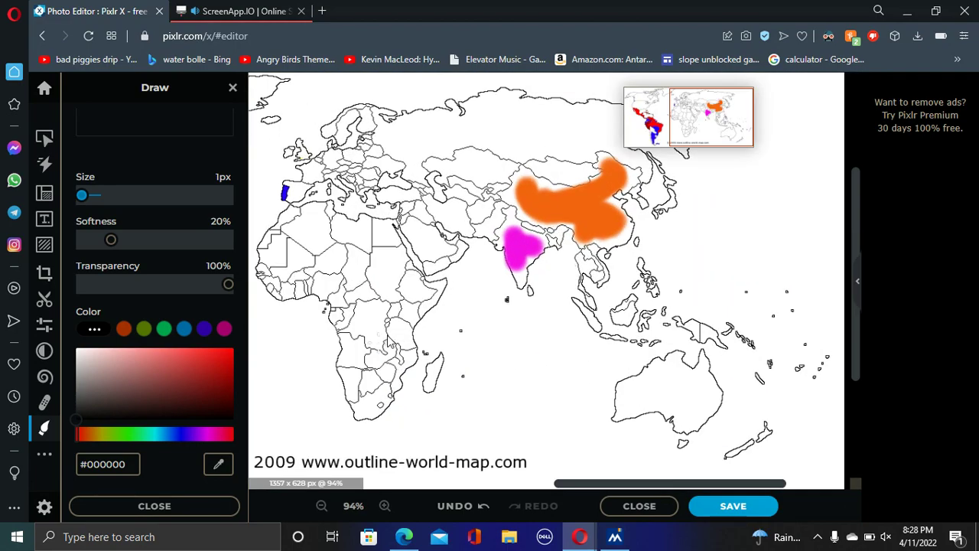
scroll(391, 348, down, 4)
scroll(395, 351, up, 5)
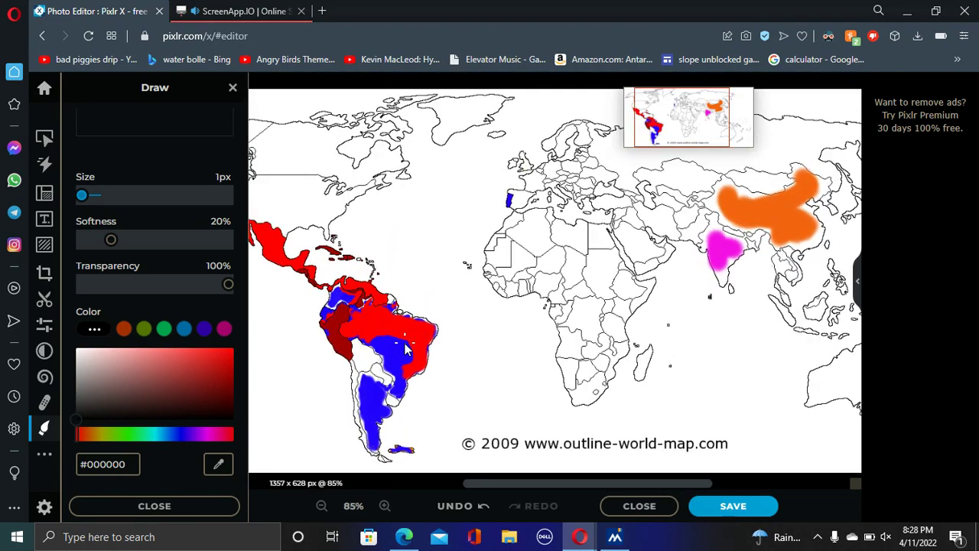
scroll(396, 390, up, 5)
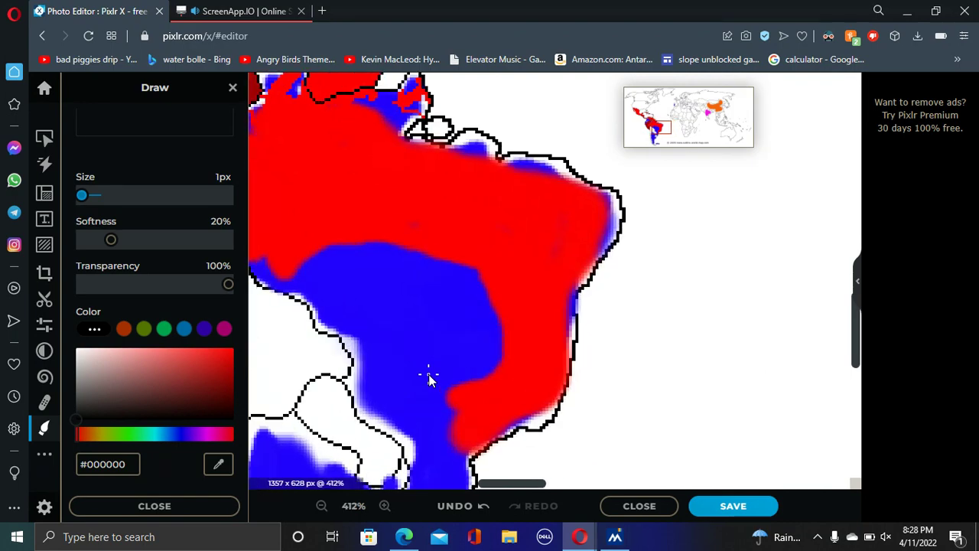
scroll(429, 378, down, 4)
scroll(280, 214, up, 7)
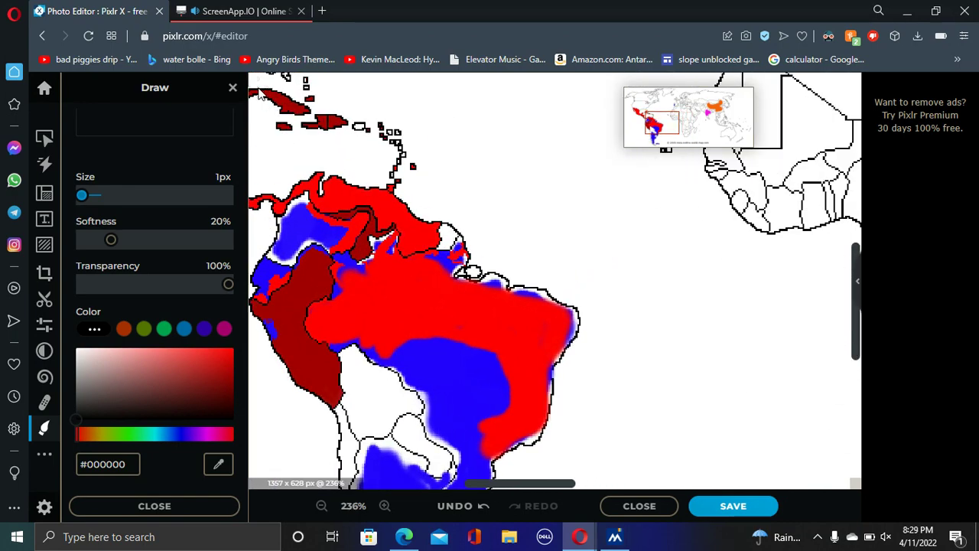
scroll(283, 118, up, 1)
scroll(429, 275, down, 6)
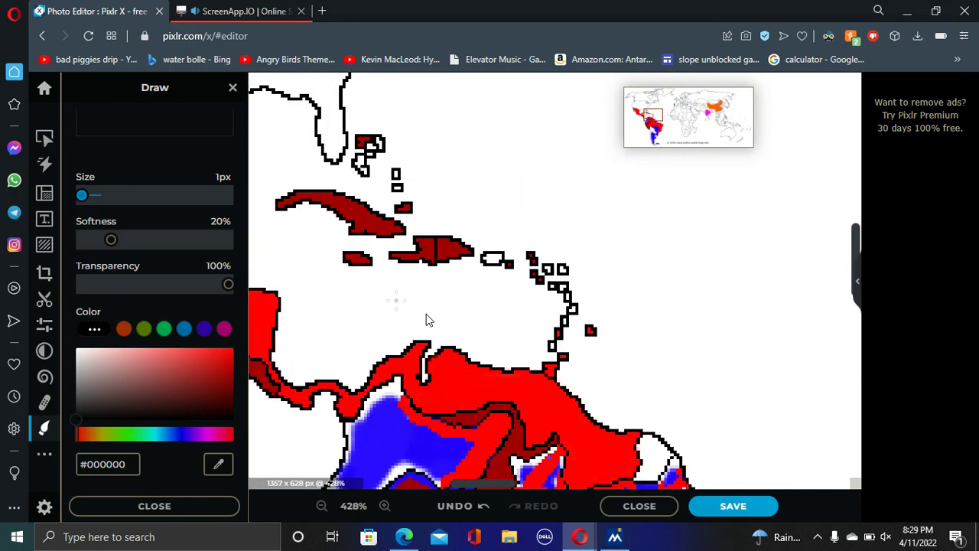
scroll(497, 387, up, 3)
scroll(495, 394, down, 3)
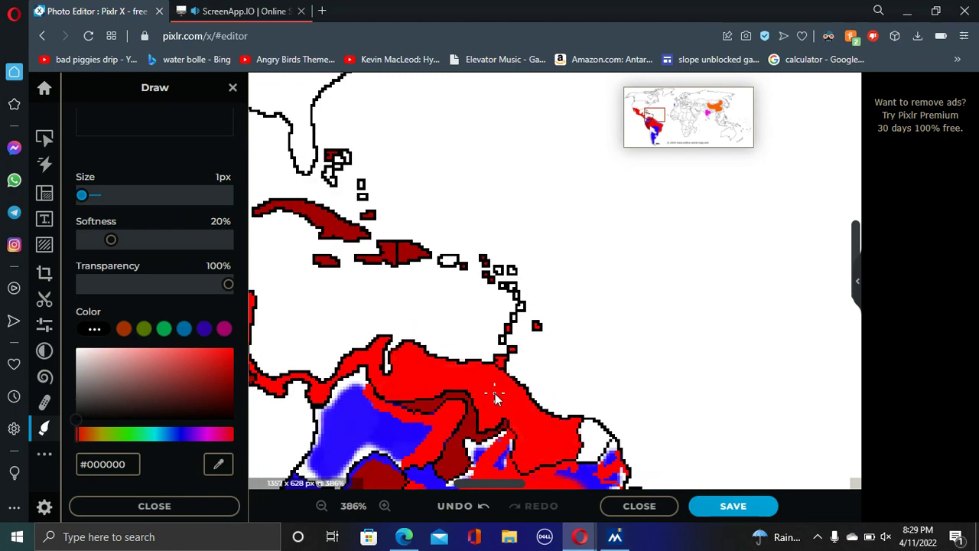
scroll(492, 390, down, 3)
scroll(505, 398, up, 10)
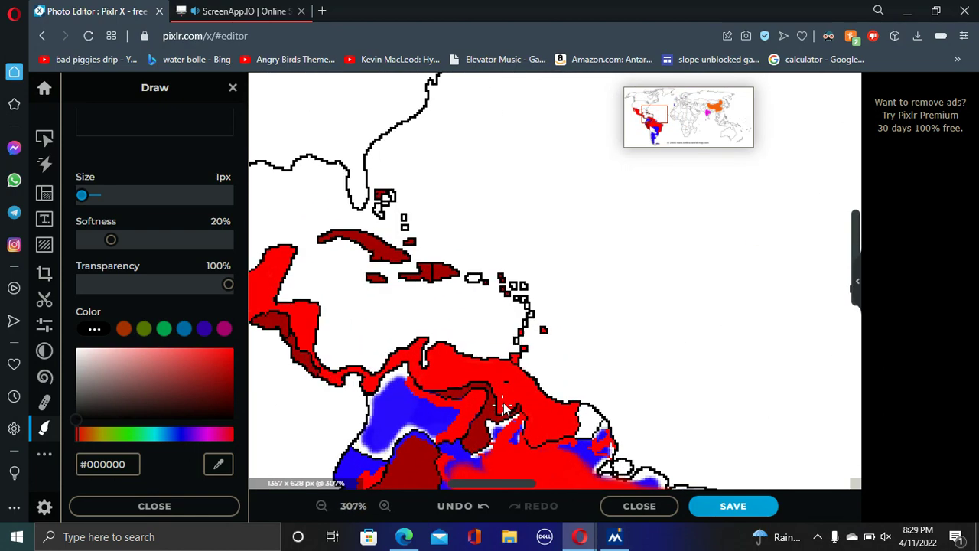
scroll(487, 379, down, 5)
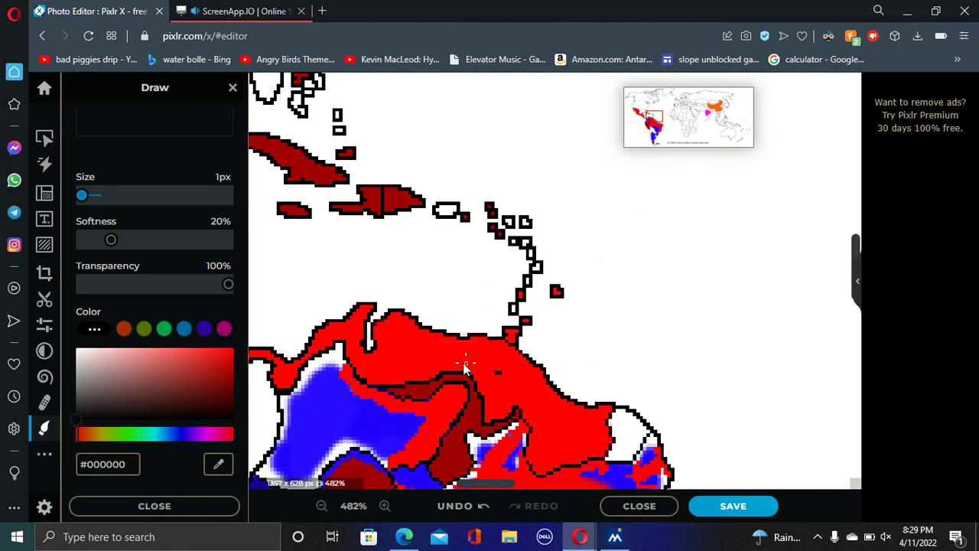
scroll(410, 357, down, 4)
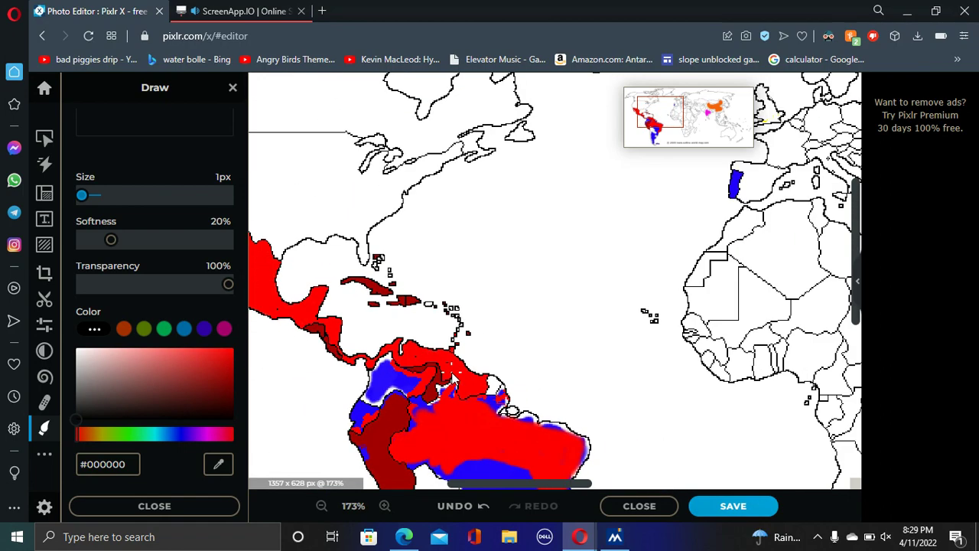
scroll(444, 340, up, 4)
scroll(367, 321, down, 4)
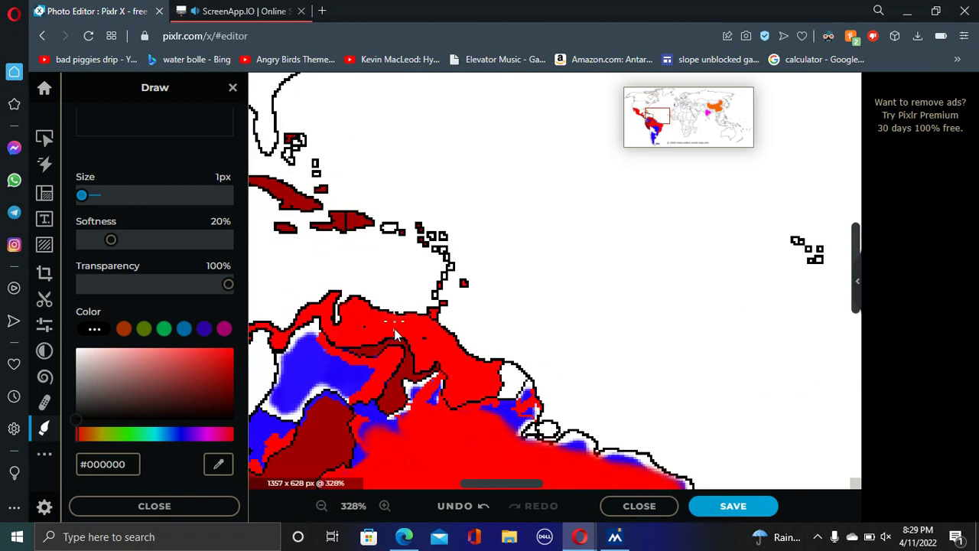
scroll(375, 351, down, 1)
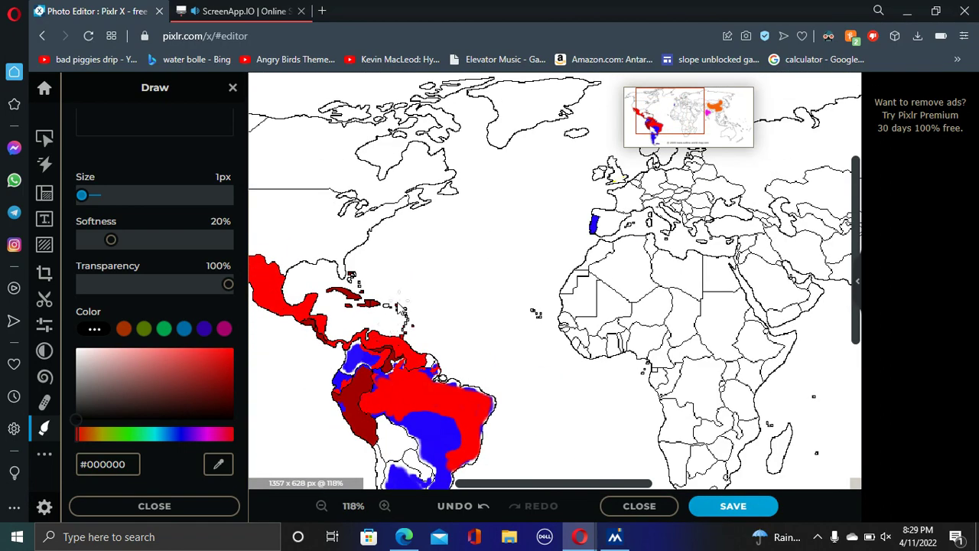
scroll(375, 319, up, 8)
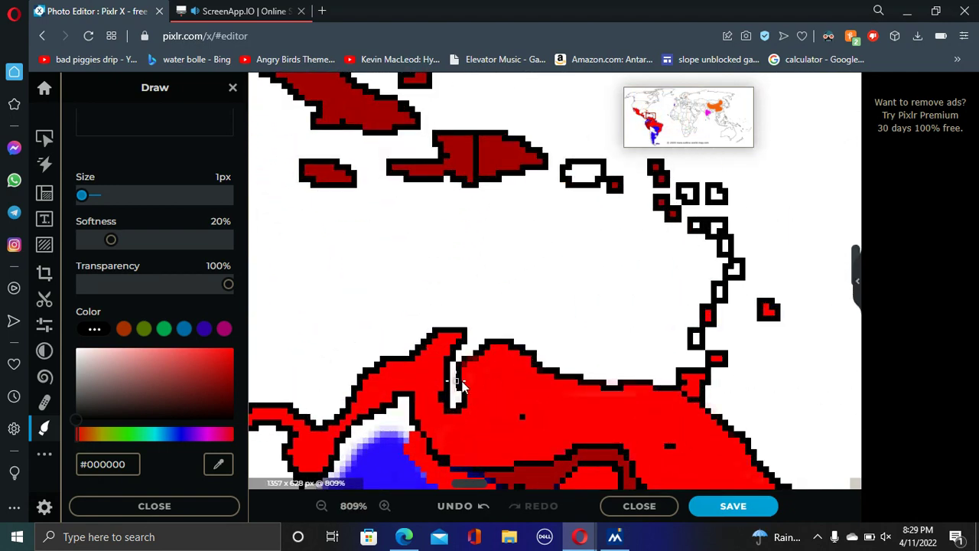
Step: Undo the three stray black marks near the northern coast
key(ctrl+z)
key(ctrl+z)
scroll(375, 419, down, 4)
scroll(304, 405, up, 6)
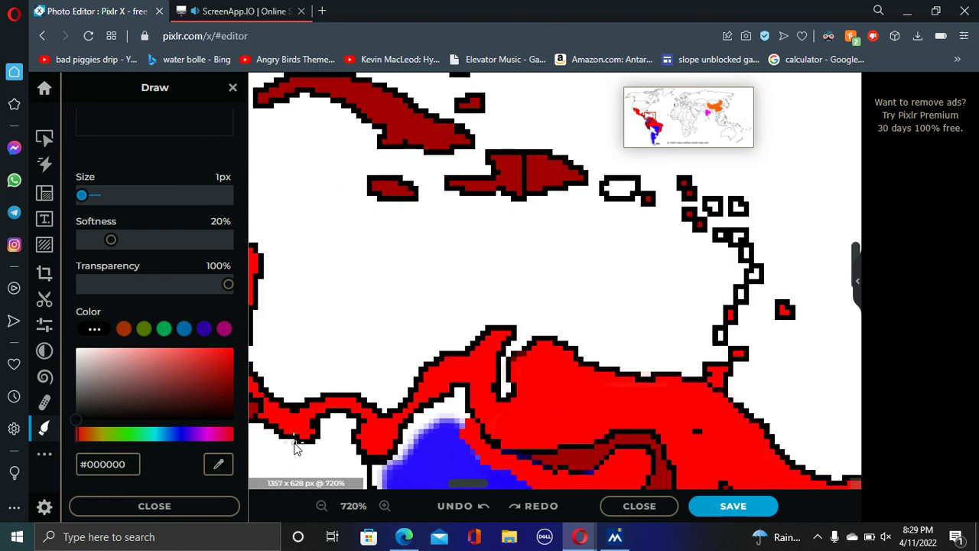
scroll(306, 411, up, 2)
click(315, 427)
scroll(314, 426, down, 3)
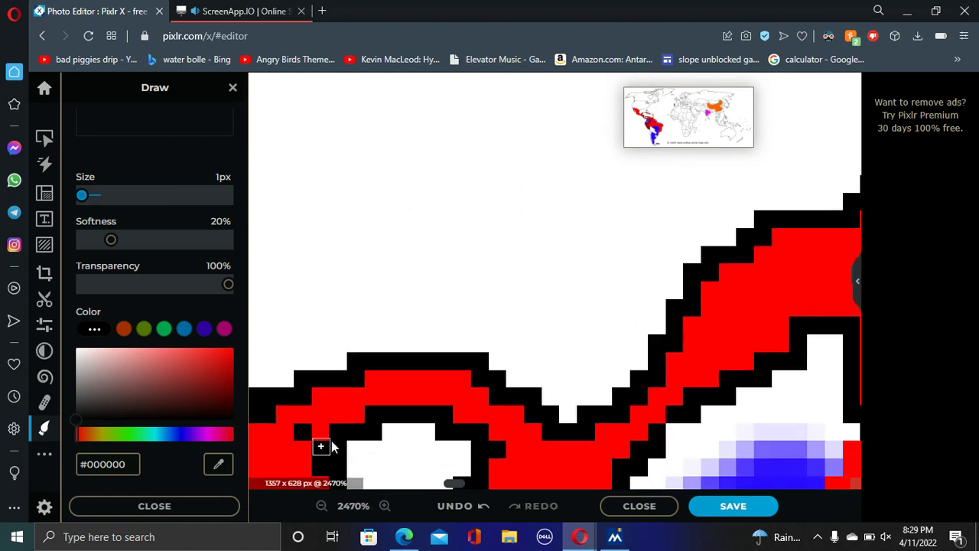
key(ctrl+z)
key(ctrl+z)
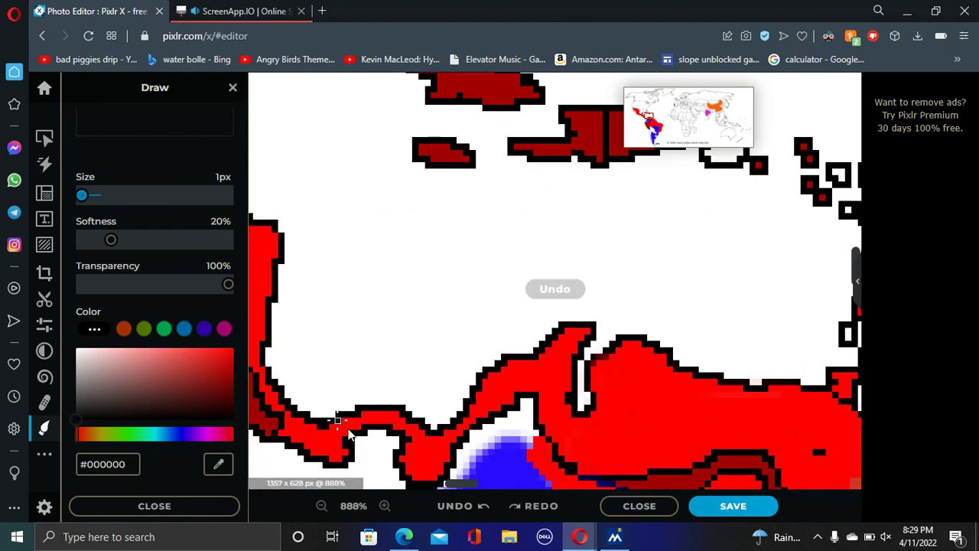
Step: Draw a 1px black border line across northern Brazil's red region
scroll(497, 352, down, 5)
scroll(498, 345, down, 3)
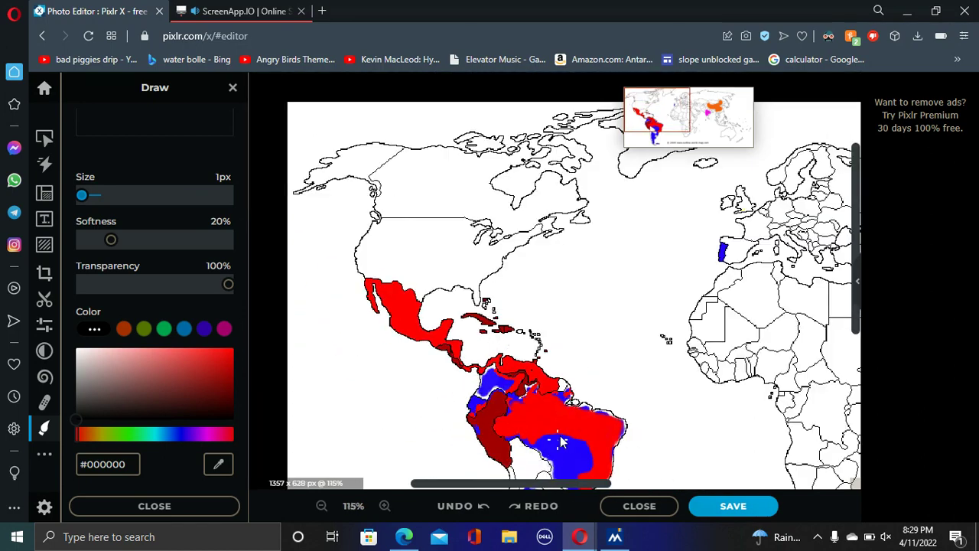
scroll(555, 360, up, 2)
scroll(330, 227, up, 6)
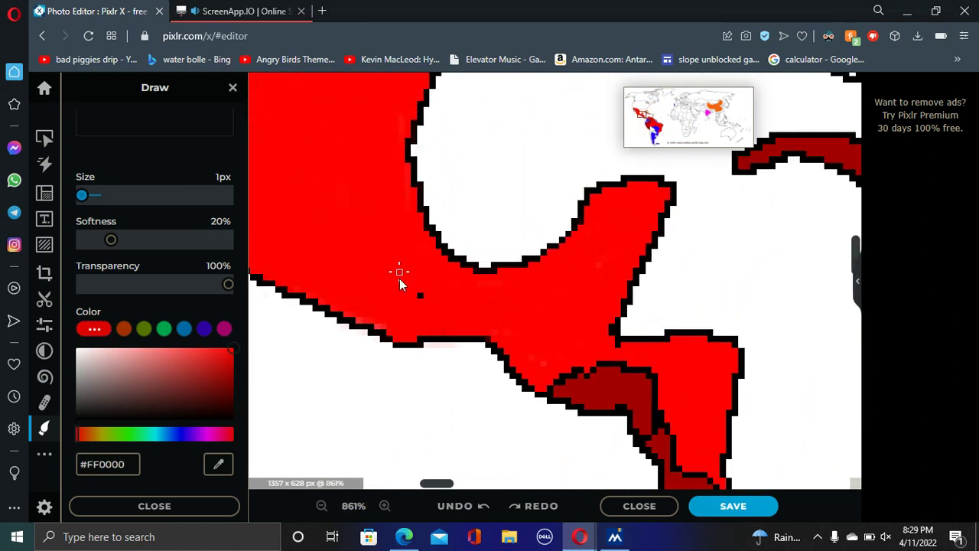
scroll(459, 329, down, 10)
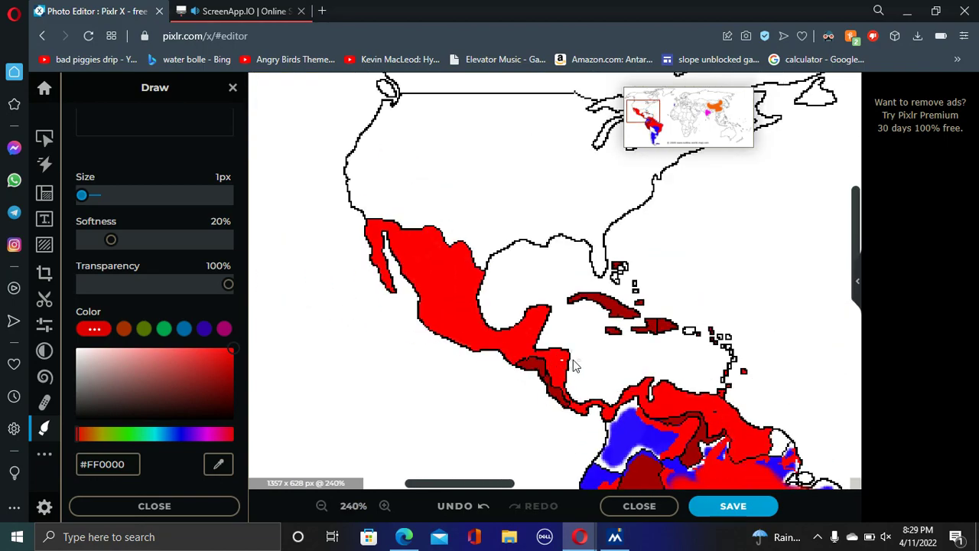
scroll(582, 389, up, 3)
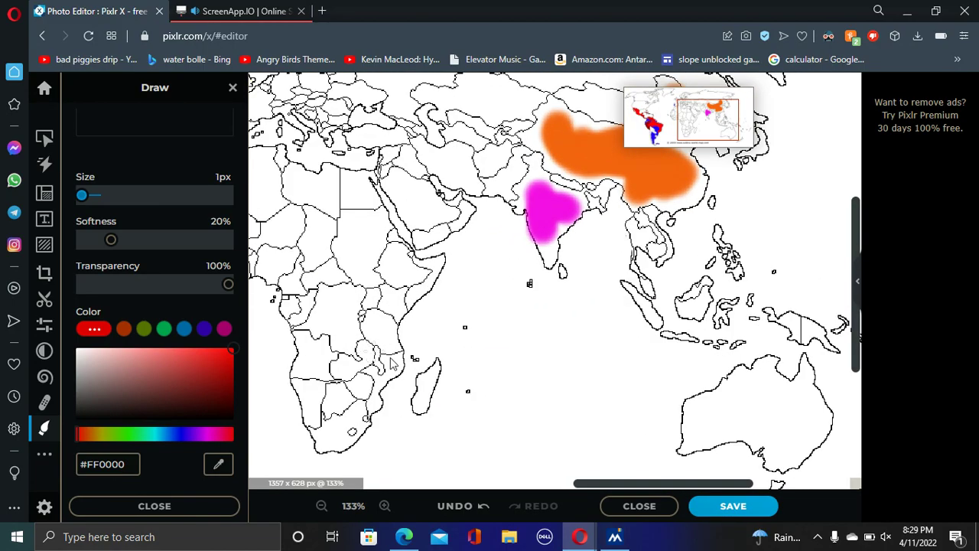
scroll(459, 391, down, 3)
scroll(360, 390, up, 2)
scroll(734, 436, up, 4)
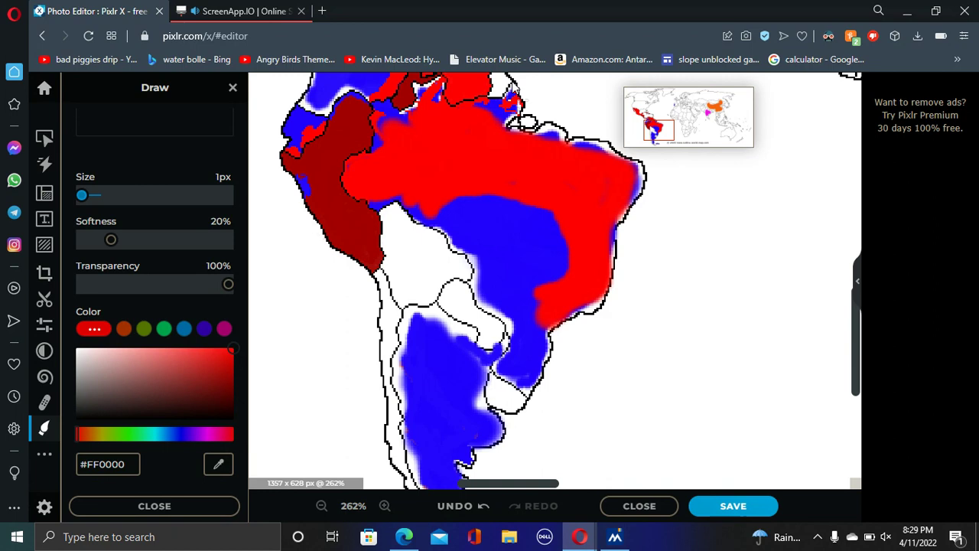
drag(861, 357, 852, 333)
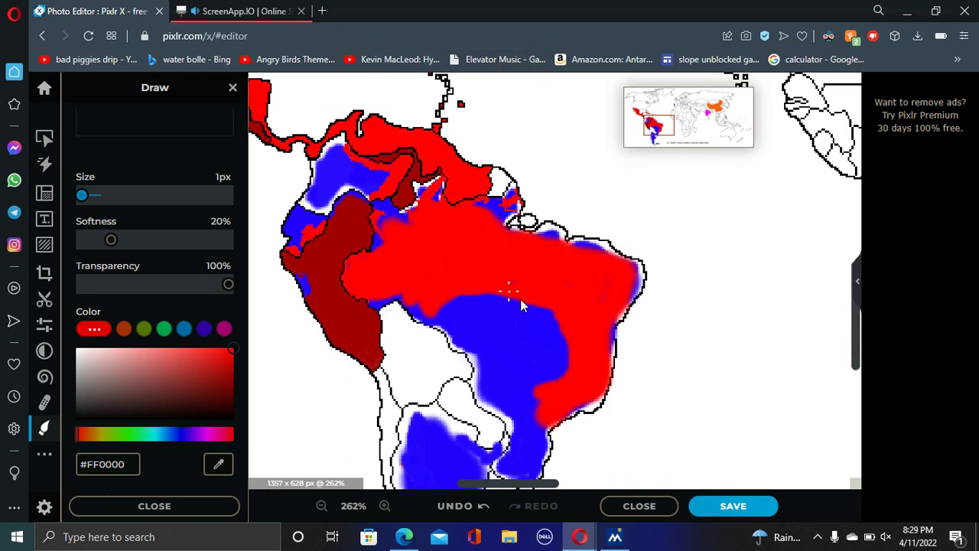
scroll(540, 249, up, 3)
scroll(517, 234, up, 1)
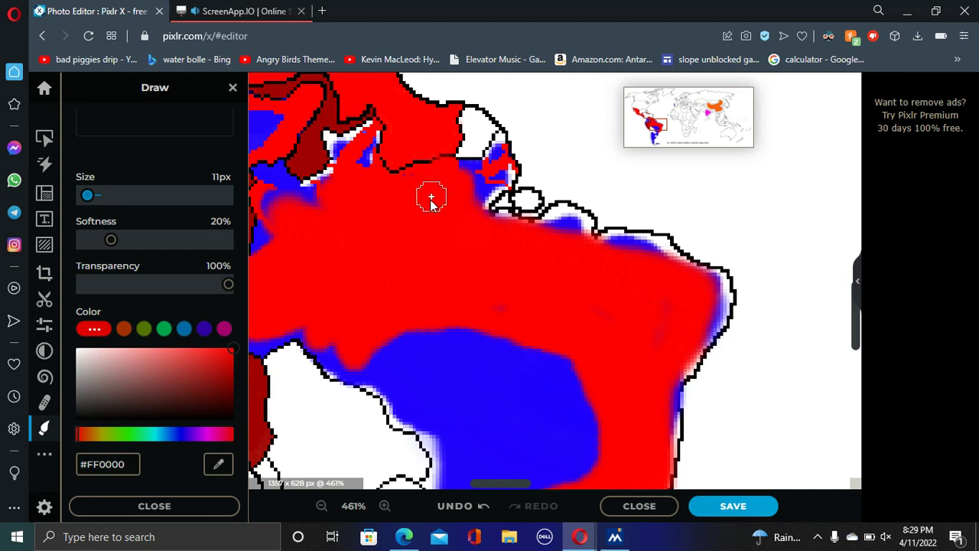
scroll(461, 130, up, 8)
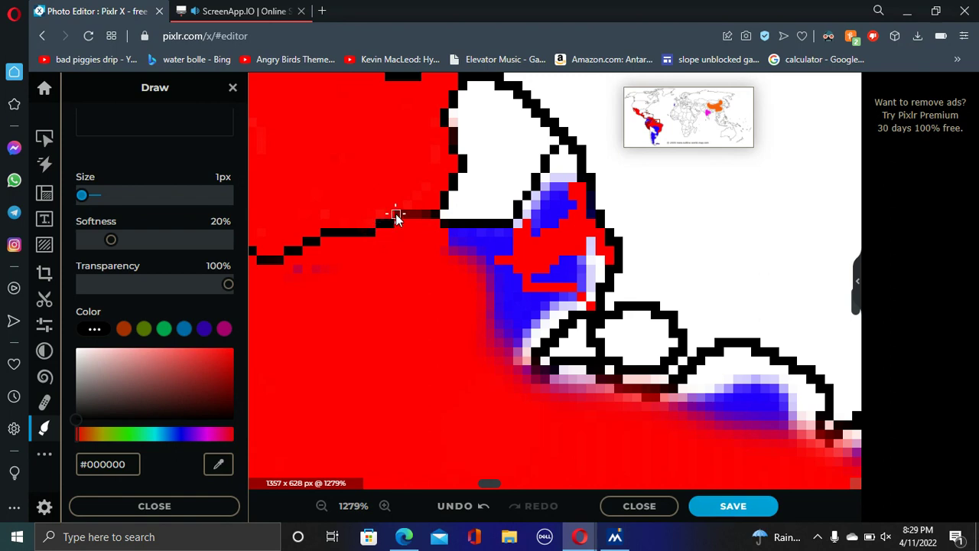
scroll(437, 258, down, 8)
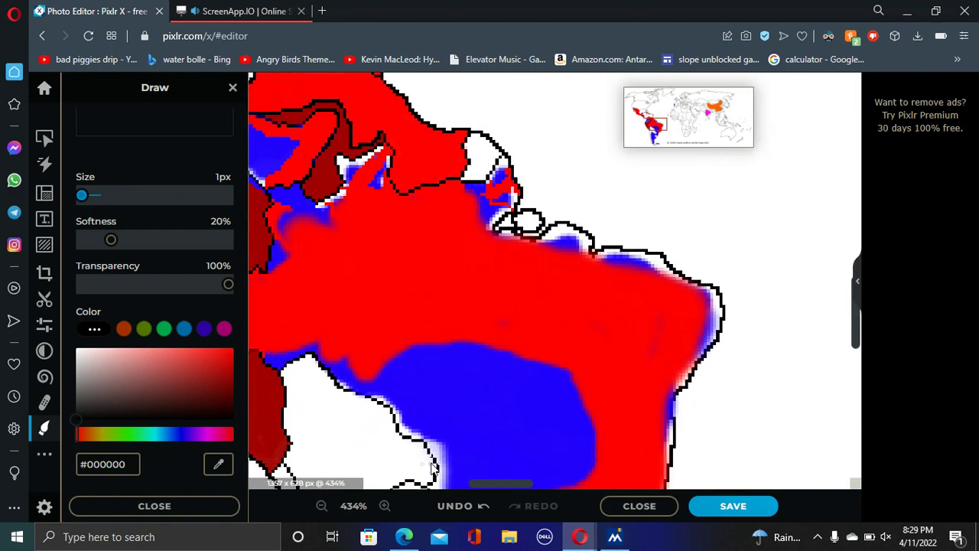
scroll(306, 360, up, 3)
Step: Paint red #FF0000 over the blue areas of eastern and northeastern Brazil
alt+click(290, 268)
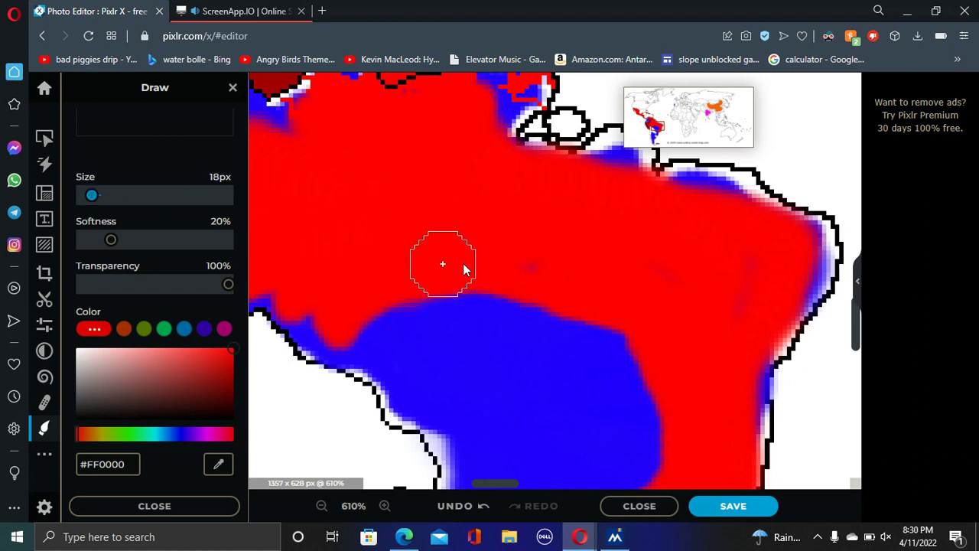
mouse_move(608, 302)
mouse_down()
mouse_move(626, 423)
mouse_move(594, 495)
mouse_move(666, 409)
mouse_up()
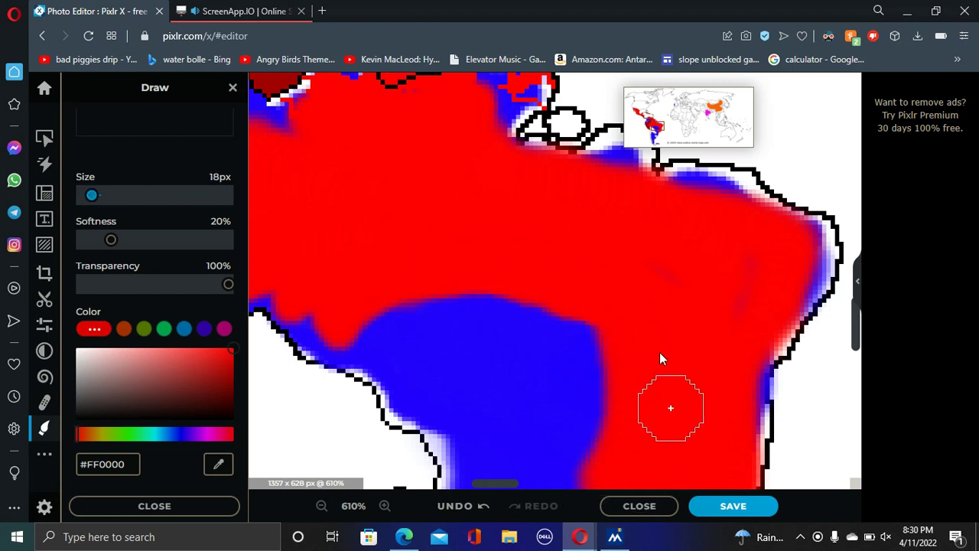
drag(559, 290, 623, 407)
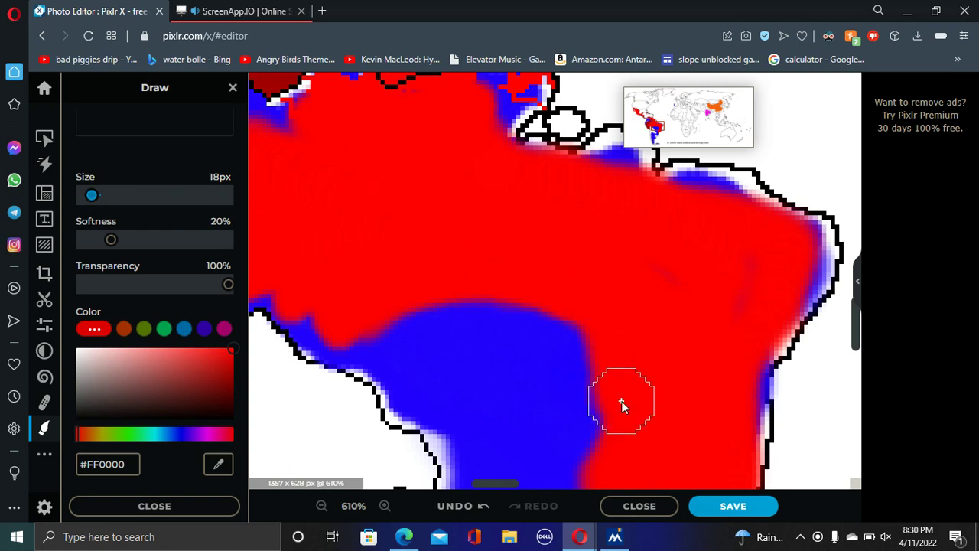
mouse_move(746, 309)
mouse_down()
mouse_move(780, 290)
mouse_move(786, 255)
mouse_move(690, 211)
mouse_move(738, 236)
mouse_up()
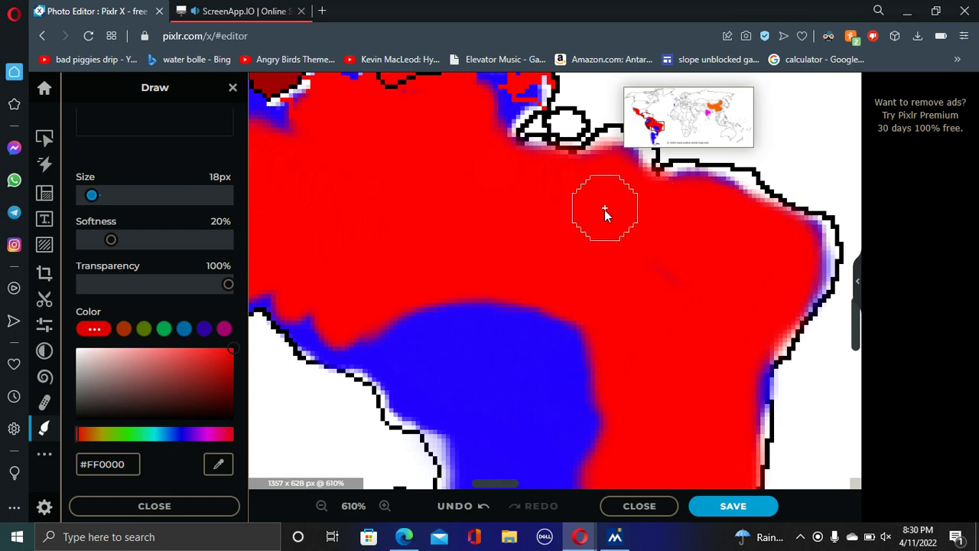
scroll(634, 245, down, 2)
scroll(676, 344, down, 4)
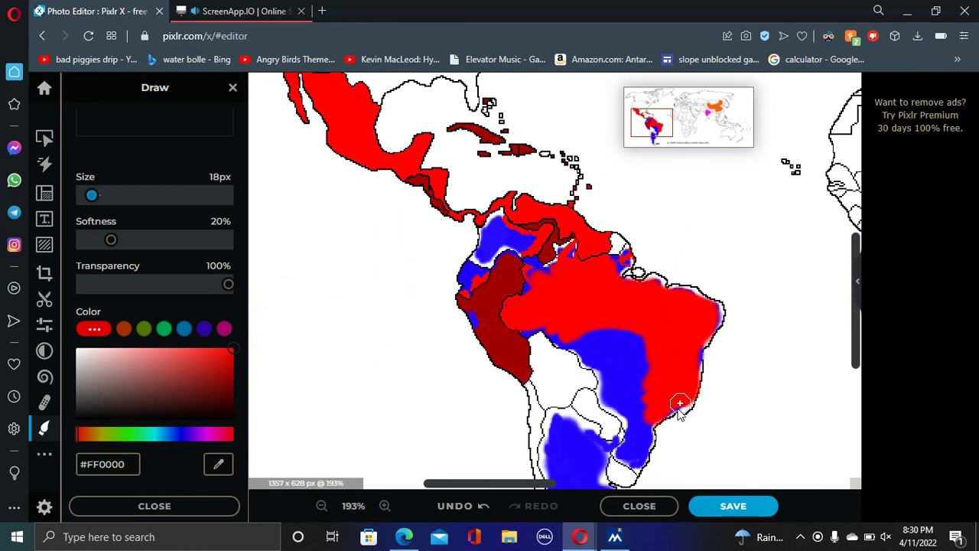
scroll(680, 395, up, 8)
scroll(559, 324, up, 3)
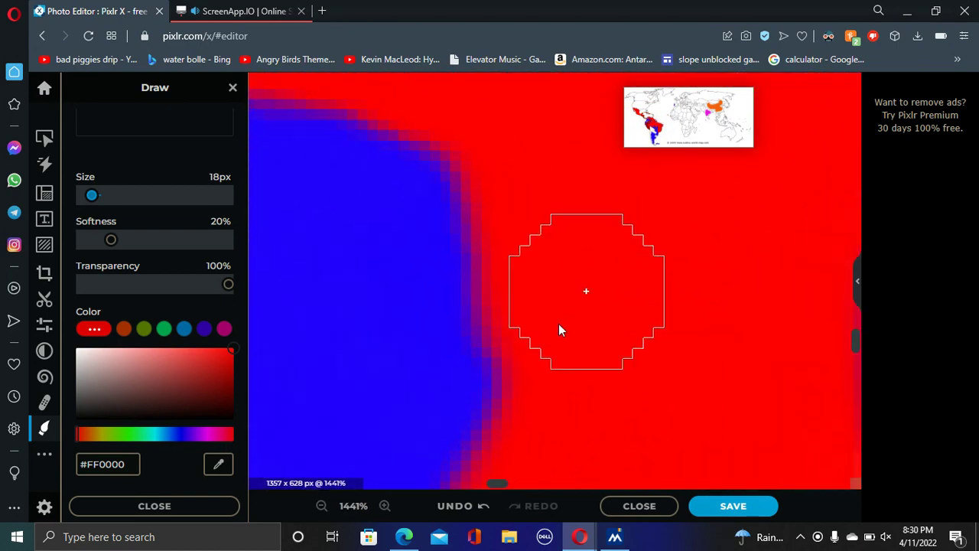
Step: Alternately sample blue and red to reshape the boundary, widening the red band on the right
alt+click(319, 419)
mouse_move(319, 419)
mouse_down()
mouse_move(432, 391)
mouse_move(463, 413)
mouse_move(446, 387)
mouse_move(443, 273)
mouse_move(524, 276)
mouse_move(471, 390)
mouse_move(480, 255)
mouse_move(598, 299)
mouse_move(505, 321)
mouse_move(648, 233)
mouse_move(633, 366)
mouse_move(340, 376)
mouse_up()
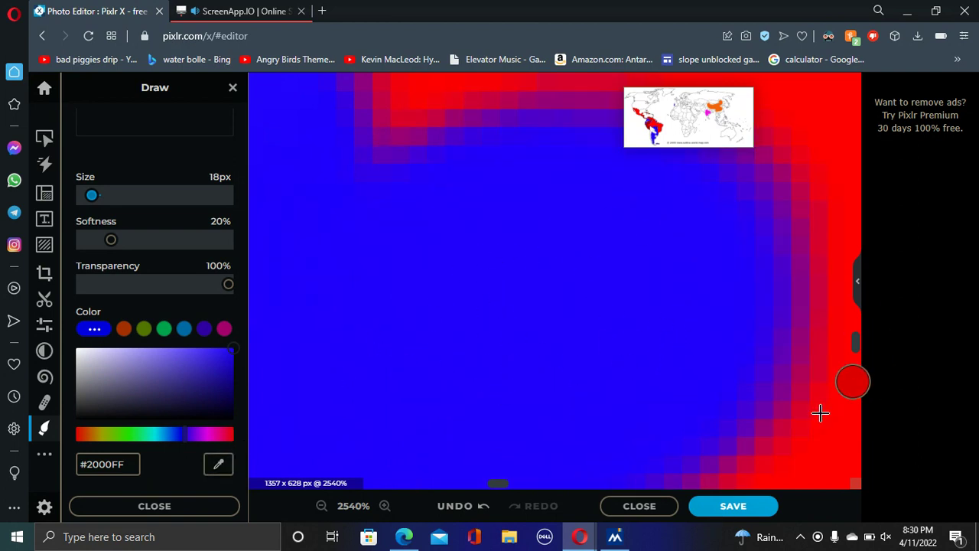
alt+click(853, 382)
mouse_move(812, 462)
mouse_down()
mouse_move(849, 452)
mouse_move(880, 349)
mouse_move(871, 254)
mouse_move(788, 112)
mouse_move(623, 47)
mouse_move(503, 32)
mouse_move(314, 37)
mouse_up()
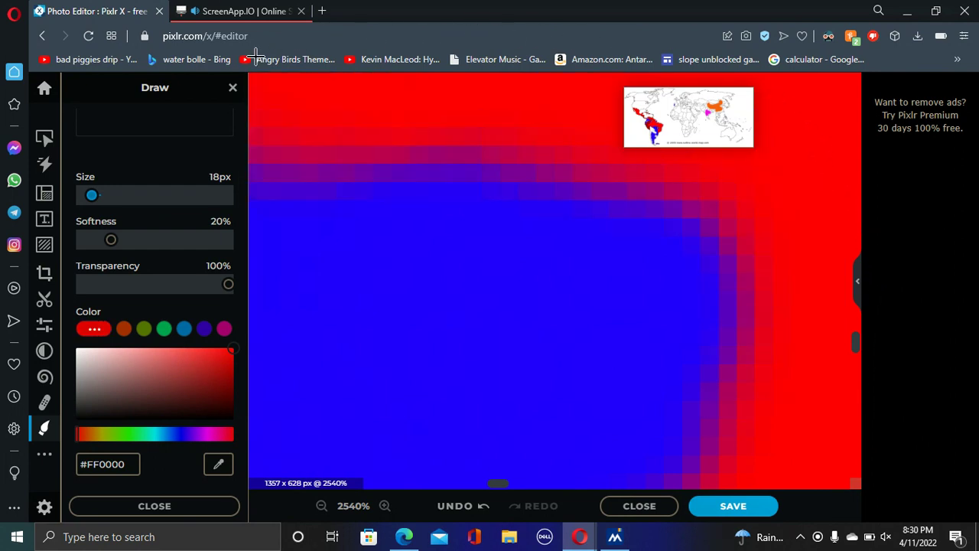
alt+click(391, 407)
mouse_move(604, 304)
mouse_down()
mouse_move(798, 93)
mouse_move(845, 71)
mouse_move(894, 148)
mouse_move(834, 290)
mouse_move(652, 392)
mouse_move(423, 403)
mouse_move(432, 283)
mouse_move(743, 87)
mouse_up()
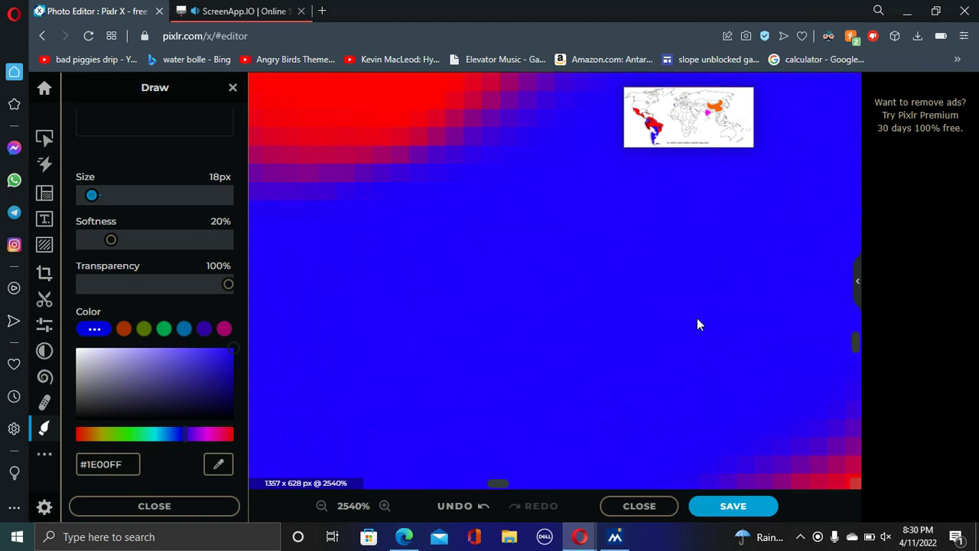
Step: Paint blue over the red band near the boundary and across central Brazil
scroll(697, 324, down, 10)
scroll(736, 263, up, 3)
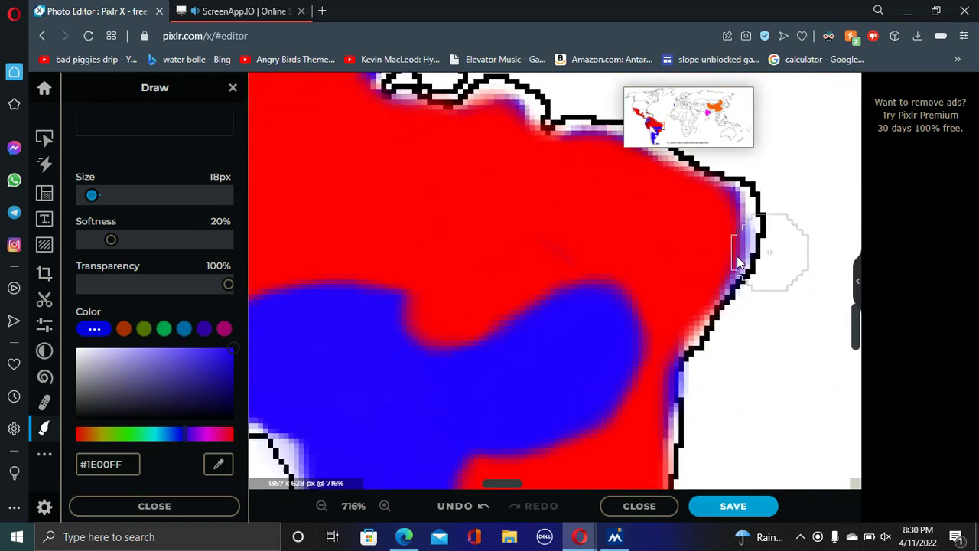
scroll(737, 255, up, 3)
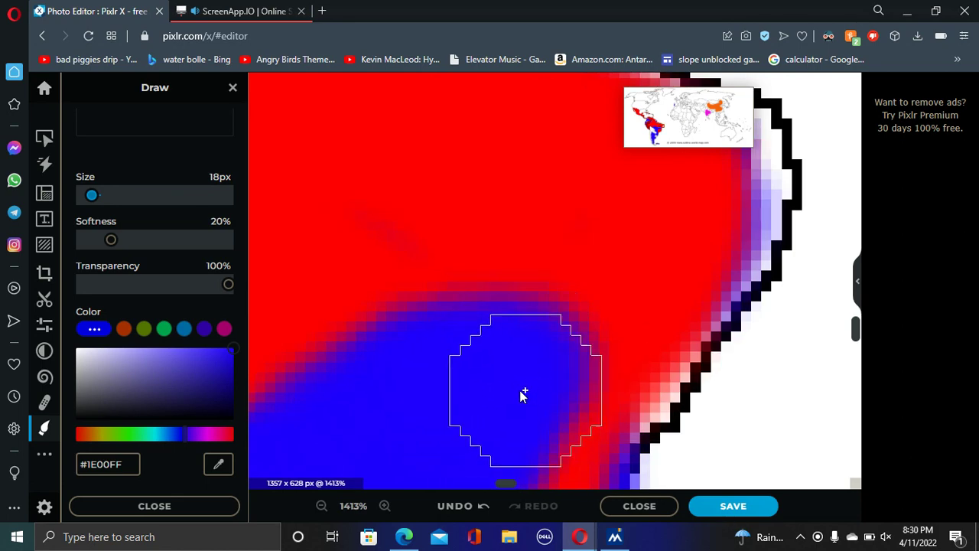
mouse_move(520, 390)
mouse_down()
mouse_move(612, 306)
mouse_move(596, 300)
mouse_move(709, 210)
mouse_move(557, 257)
mouse_move(429, 344)
mouse_up()
scroll(463, 329, down, 10)
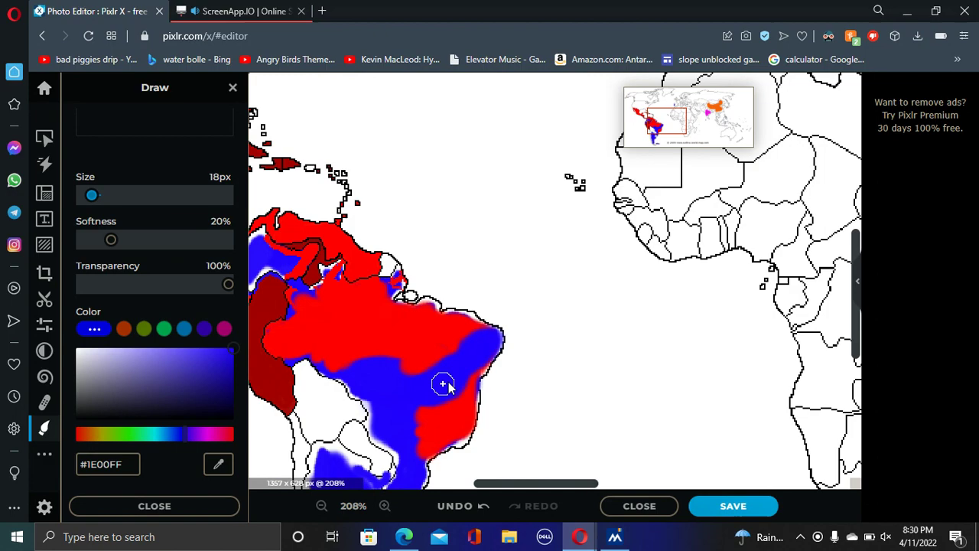
scroll(446, 391, up, 5)
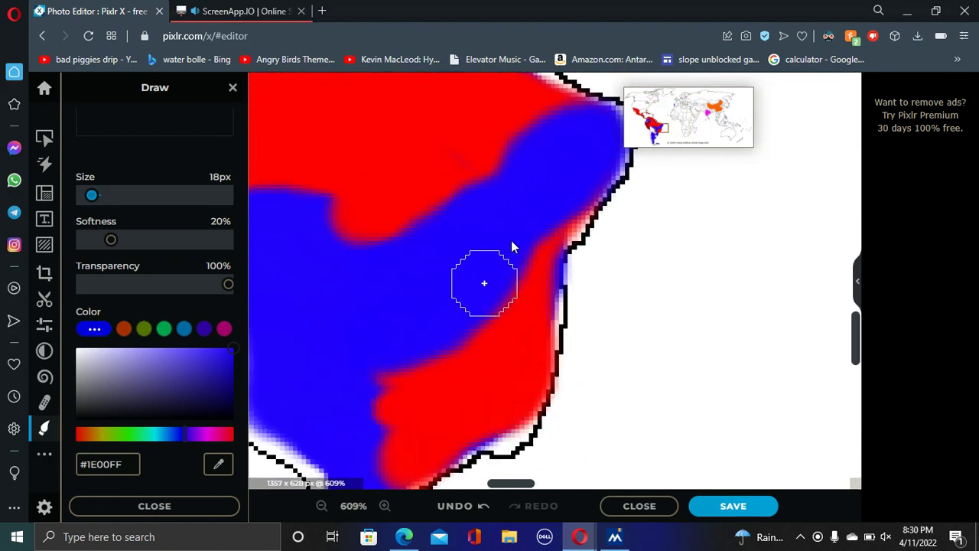
mouse_move(512, 247)
mouse_down()
mouse_move(406, 345)
mouse_move(527, 270)
mouse_move(466, 391)
mouse_move(368, 416)
mouse_up()
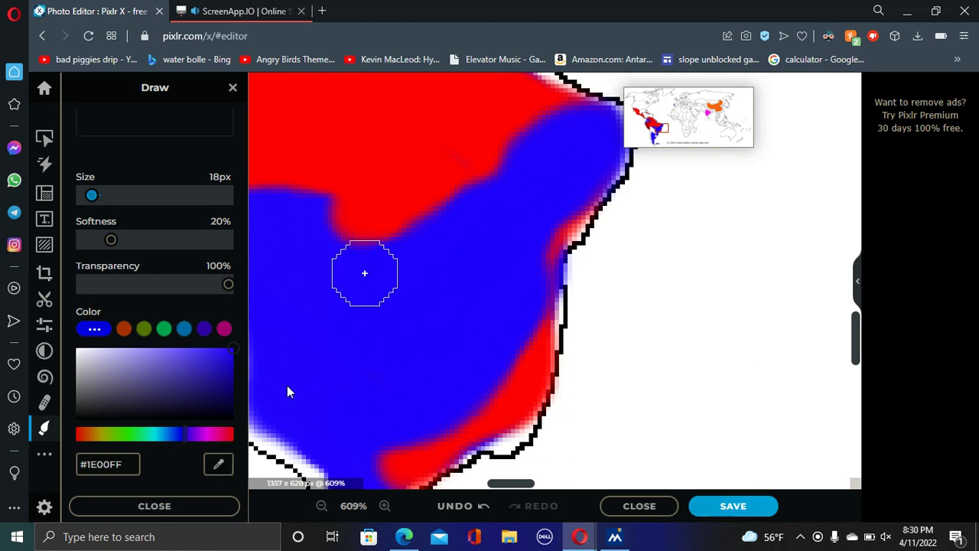
click(368, 193)
scroll(393, 230, down, 5)
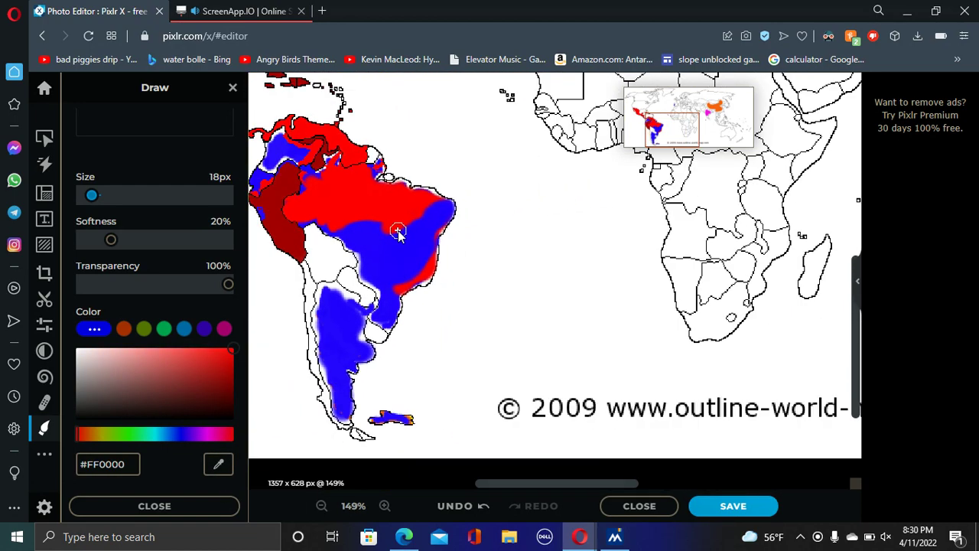
Step: Paint wide red bands over the top, left edge and bottom of Brazil's blue area
scroll(378, 267, up, 5)
mouse_move(463, 162)
mouse_down()
mouse_move(407, 174)
mouse_move(538, 111)
mouse_move(522, 132)
mouse_move(411, 179)
mouse_move(378, 158)
mouse_move(498, 164)
mouse_move(537, 120)
mouse_move(526, 202)
mouse_move(533, 287)
mouse_move(561, 113)
mouse_move(525, 203)
mouse_move(582, 119)
mouse_move(555, 77)
mouse_up()
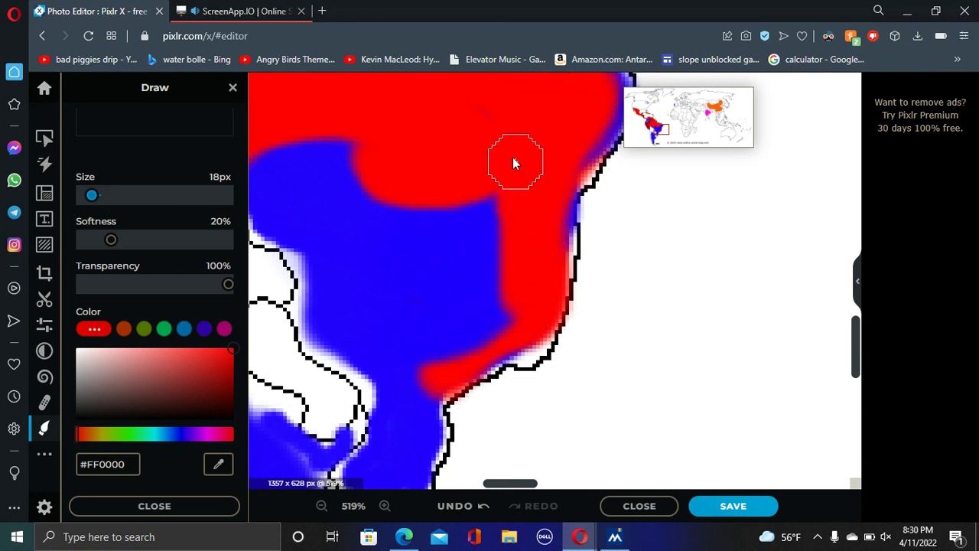
mouse_move(377, 178)
mouse_down()
mouse_move(394, 220)
mouse_move(492, 292)
mouse_up()
scroll(489, 283, up, 4)
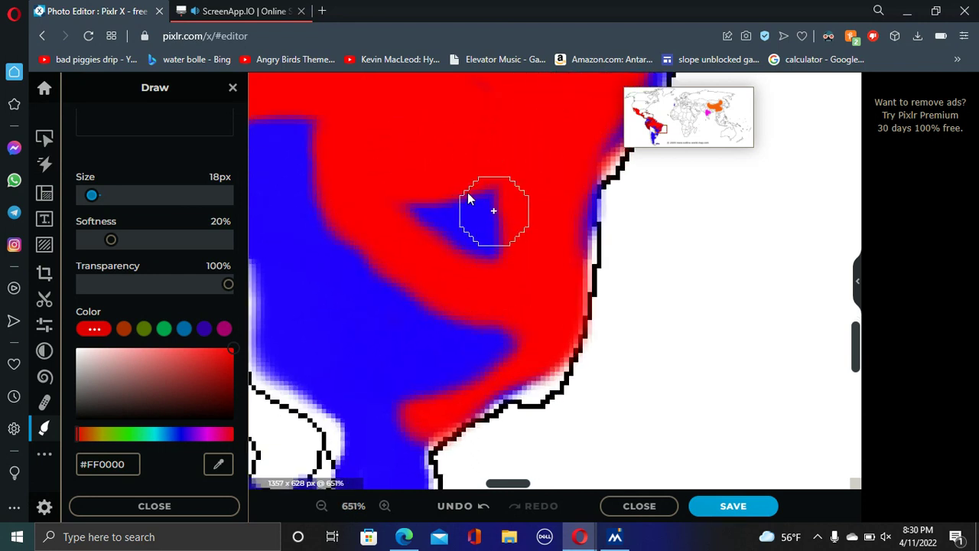
scroll(424, 185, up, 3)
mouse_move(321, 181)
mouse_down()
mouse_move(282, 304)
mouse_move(413, 404)
mouse_up()
mouse_move(356, 490)
mouse_down()
mouse_move(470, 525)
mouse_move(557, 528)
mouse_move(656, 496)
mouse_move(724, 307)
mouse_up()
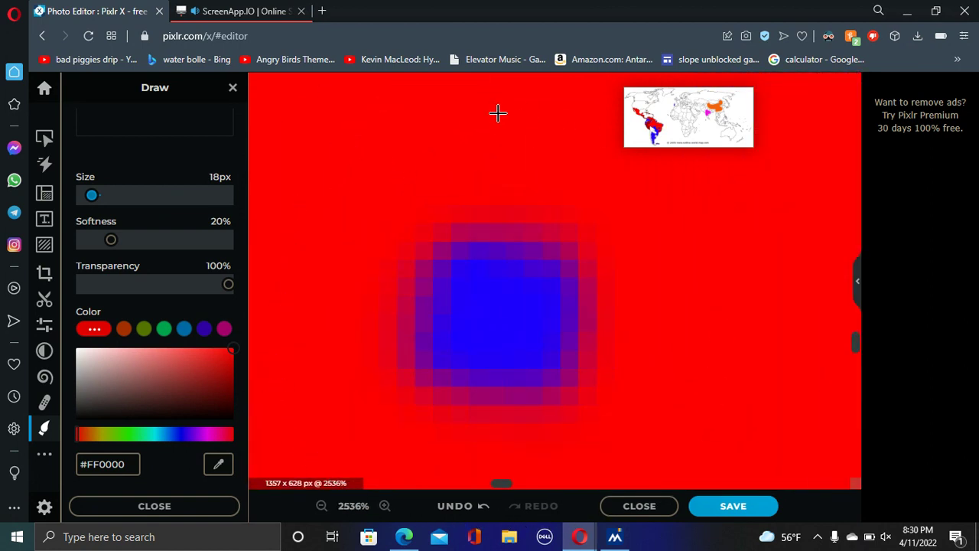
mouse_move(498, 113)
mouse_down()
mouse_move(389, 435)
mouse_move(634, 402)
mouse_move(518, 138)
mouse_move(373, 238)
mouse_move(574, 230)
mouse_up()
Step: Cover the remaining upper and lower blue patches with red
scroll(474, 240, down, 10)
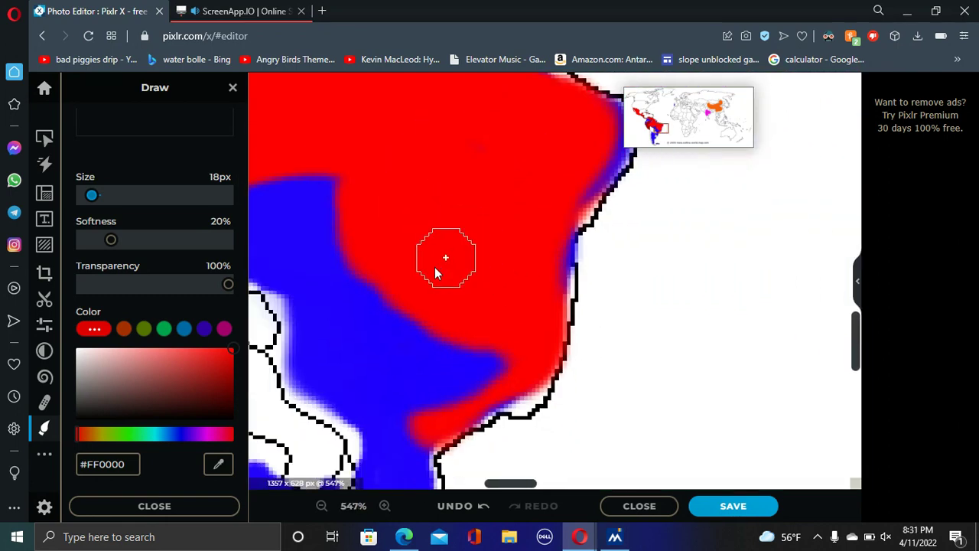
mouse_move(368, 207)
mouse_down()
mouse_move(411, 226)
mouse_move(429, 295)
mouse_move(401, 185)
mouse_move(374, 155)
mouse_move(290, 209)
mouse_move(345, 161)
mouse_up()
mouse_move(525, 375)
mouse_down()
mouse_move(462, 406)
mouse_move(450, 469)
mouse_move(479, 366)
mouse_up()
scroll(478, 366, down, 2)
scroll(478, 366, down, 3)
scroll(346, 253, up, 6)
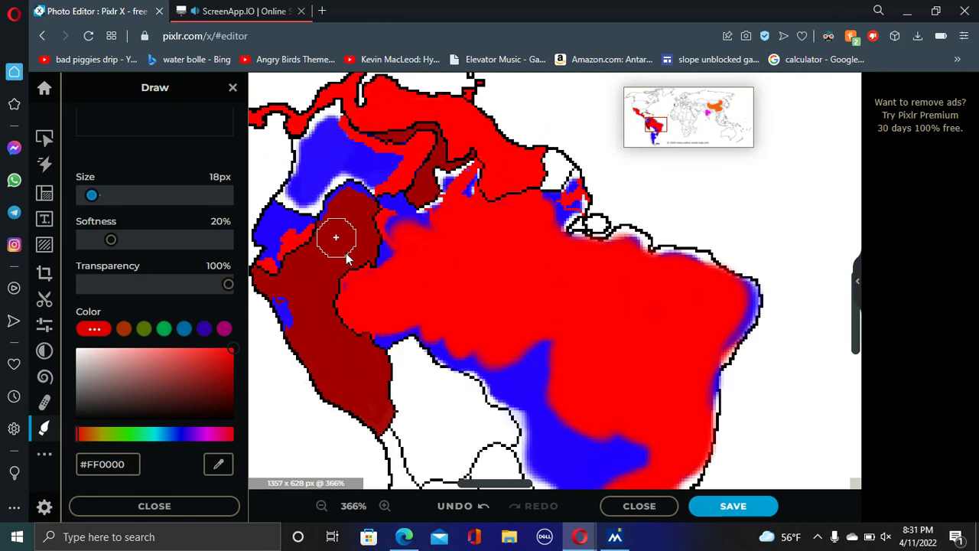
scroll(475, 282, down, 3)
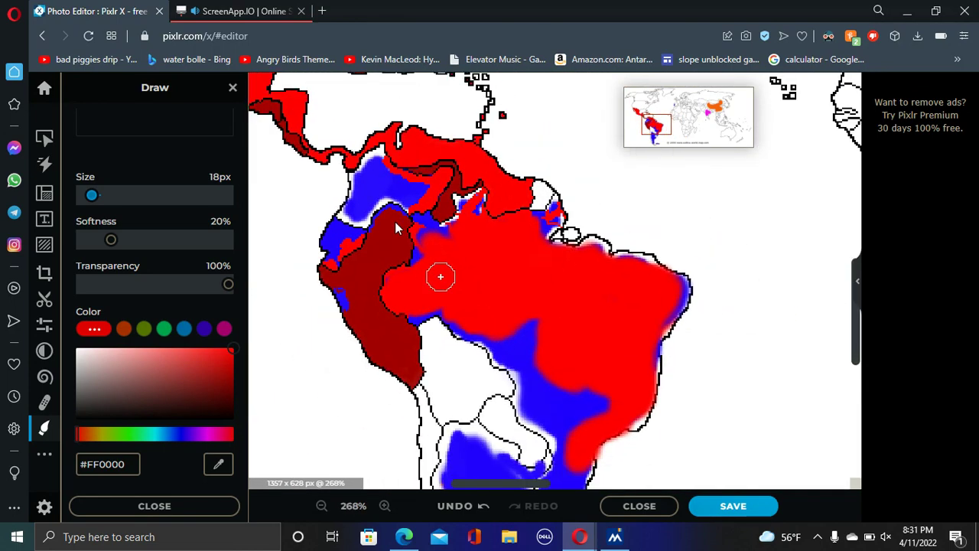
scroll(388, 201, up, 5)
Step: Shrink the brush to 1px and paint red over stray blue pixels along the edge
drag(92, 194, 82, 195)
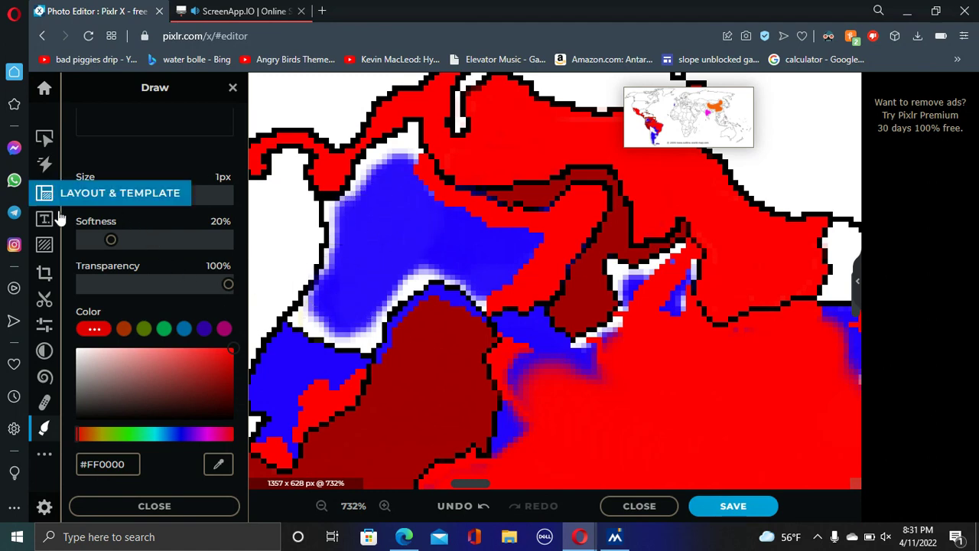
scroll(276, 359, down, 3)
scroll(284, 371, up, 8)
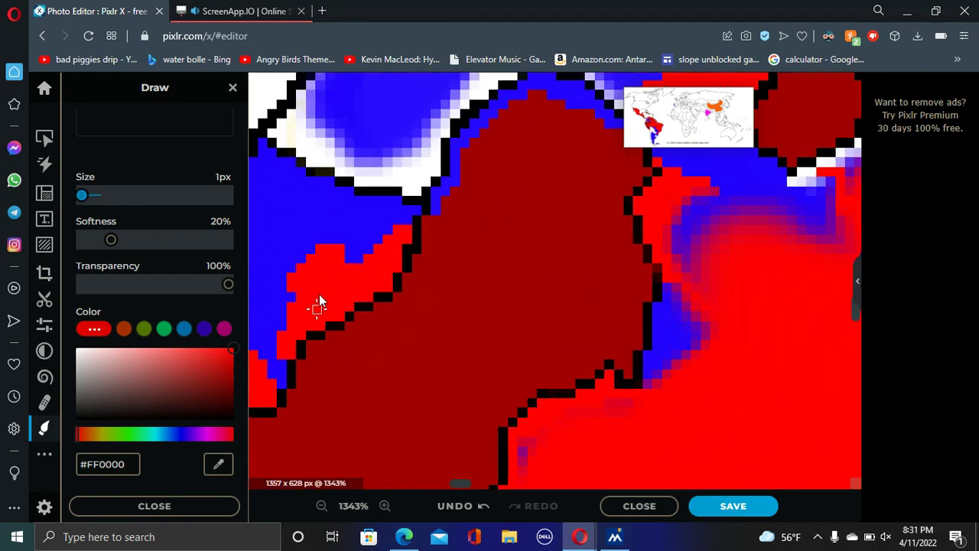
mouse_move(412, 237)
mouse_down()
mouse_move(403, 210)
mouse_move(317, 255)
mouse_move(295, 306)
mouse_move(273, 421)
mouse_move(275, 402)
mouse_move(246, 401)
mouse_move(268, 381)
mouse_move(299, 234)
mouse_move(273, 328)
mouse_move(266, 324)
mouse_up()
mouse_move(325, 228)
mouse_down()
mouse_move(404, 225)
mouse_move(433, 205)
mouse_move(417, 226)
mouse_move(440, 207)
mouse_up()
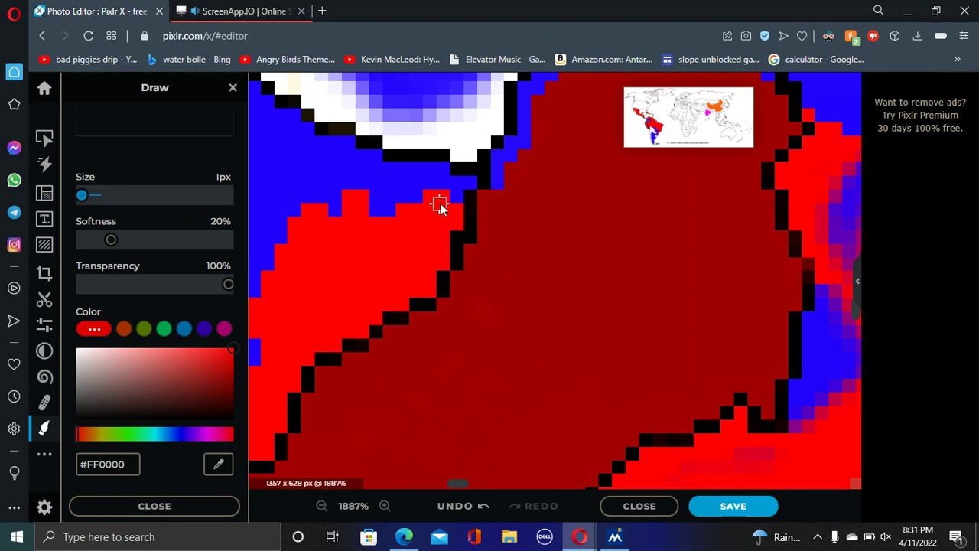
Step: Sample the map's blue and fill the white gap pixels along the outline with it
scroll(324, 259, down, 3)
scroll(276, 252, up, 1)
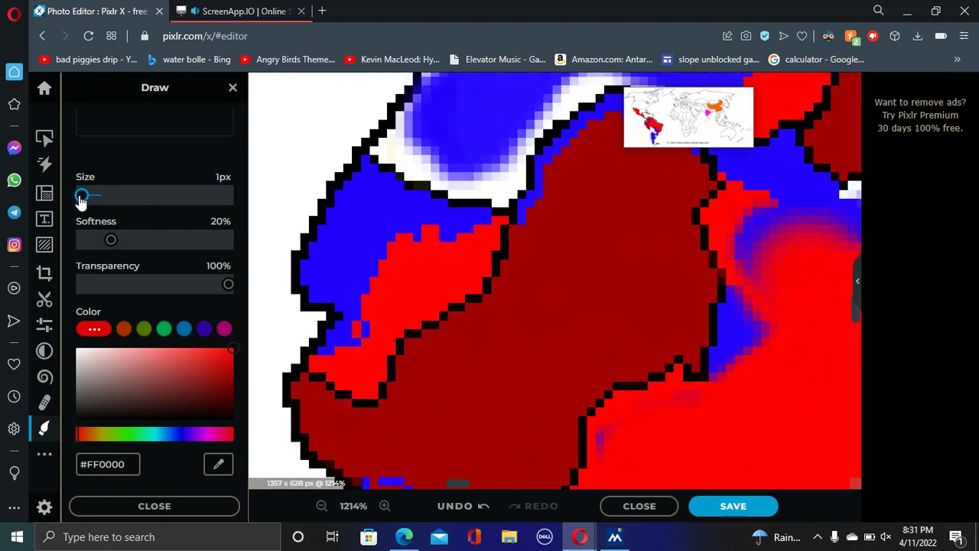
scroll(440, 250, down, 4)
scroll(458, 198, up, 2)
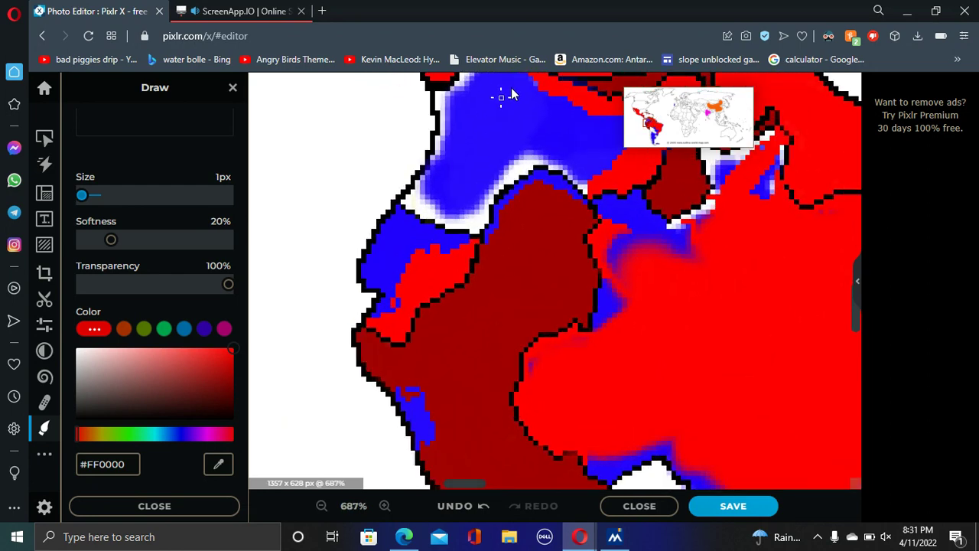
scroll(442, 219, up, 3)
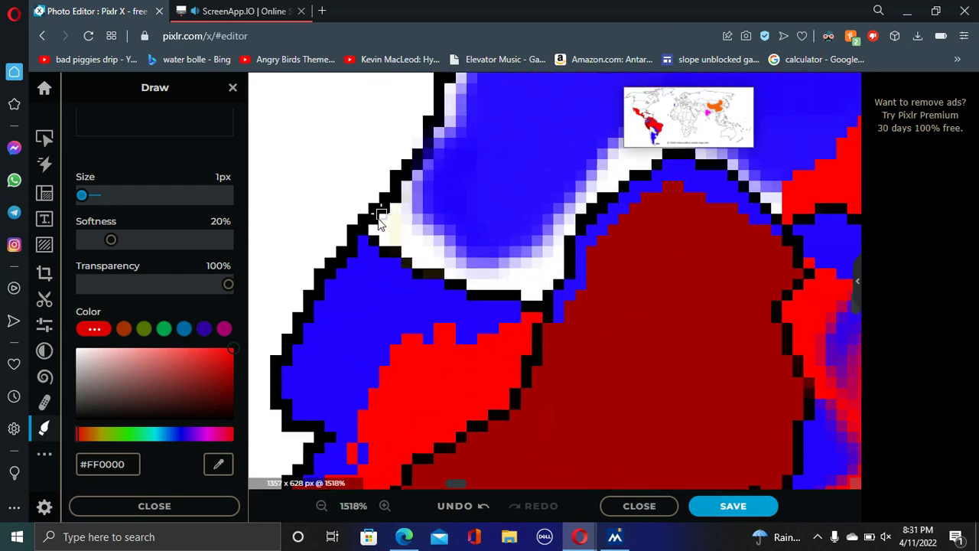
click(219, 465)
click(540, 203)
drag(405, 219, 419, 216)
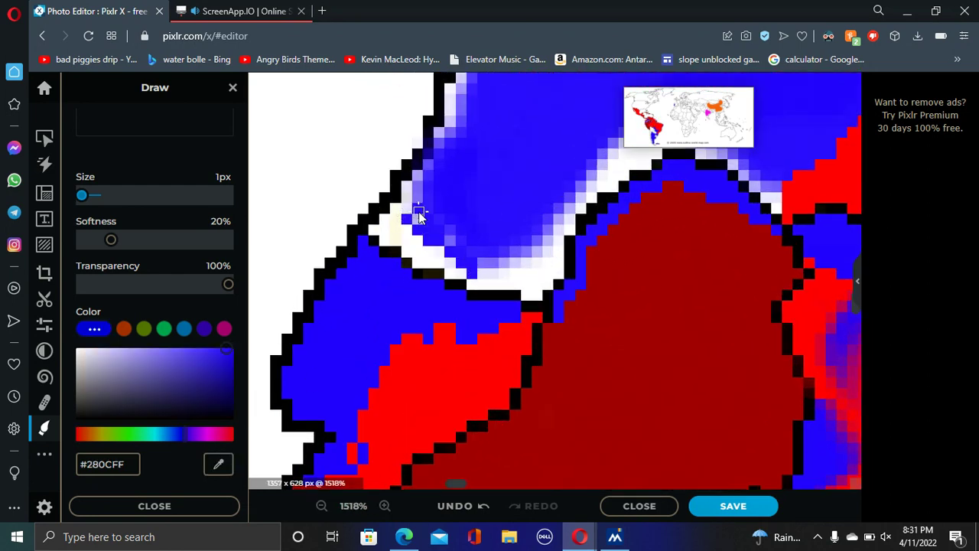
drag(505, 285, 463, 273)
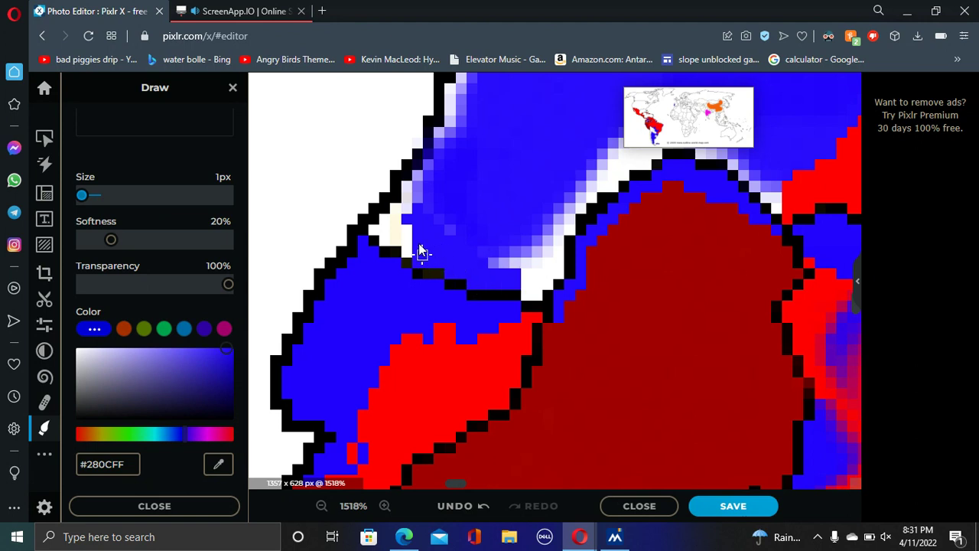
Step: Sample the bright red and paint it over white border pixels beside the dark red area
scroll(397, 244, up, 3)
click(218, 463)
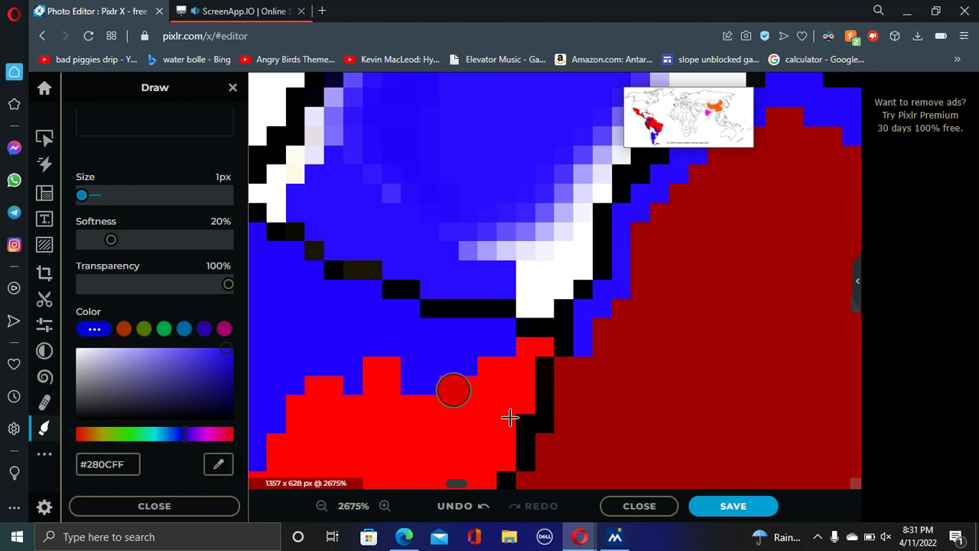
click(507, 394)
click(526, 305)
mouse_move(527, 304)
mouse_down()
mouse_move(564, 268)
mouse_move(573, 272)
mouse_up()
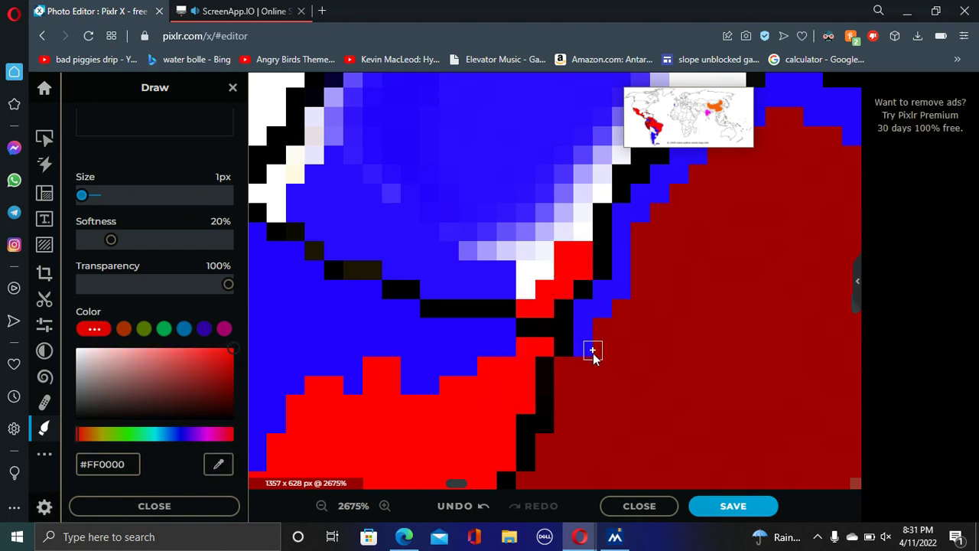
mouse_move(593, 352)
mouse_down()
mouse_move(586, 317)
mouse_move(596, 306)
mouse_up()
Step: Sample dark red and repaint stray bright red, blue and black edge pixels with it
click(218, 464)
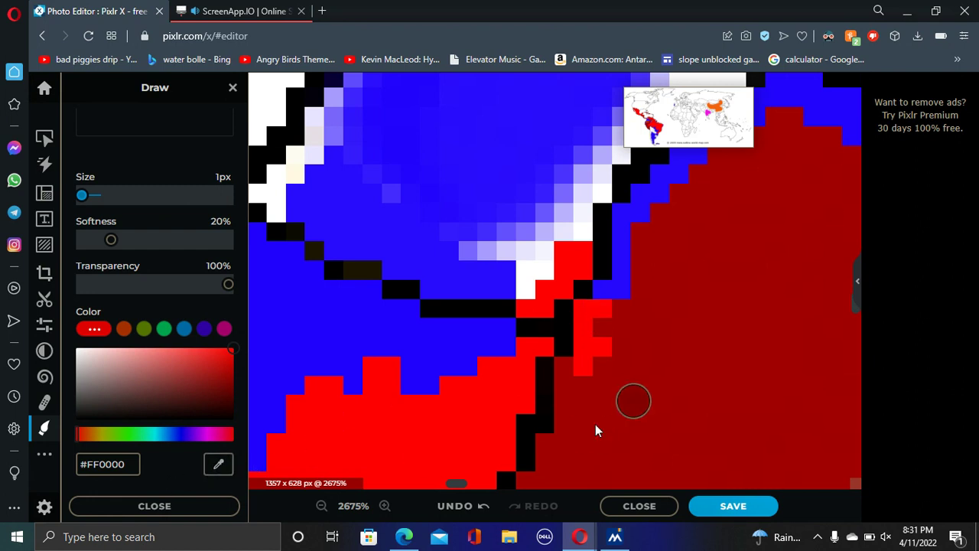
click(632, 400)
mouse_move(583, 371)
mouse_down()
mouse_move(609, 307)
mouse_move(589, 319)
mouse_move(614, 298)
mouse_up()
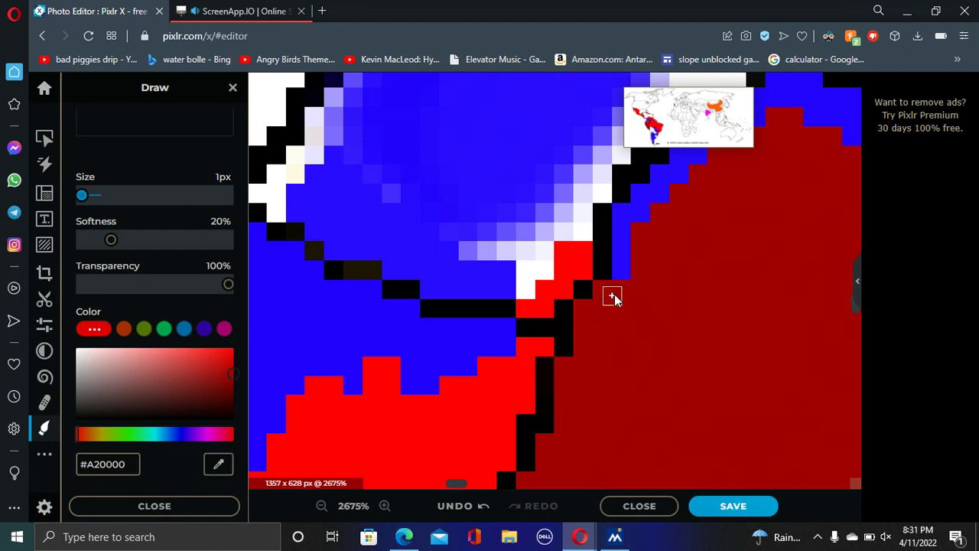
drag(631, 220, 659, 189)
scroll(774, 206, down, 2)
scroll(765, 237, up, 4)
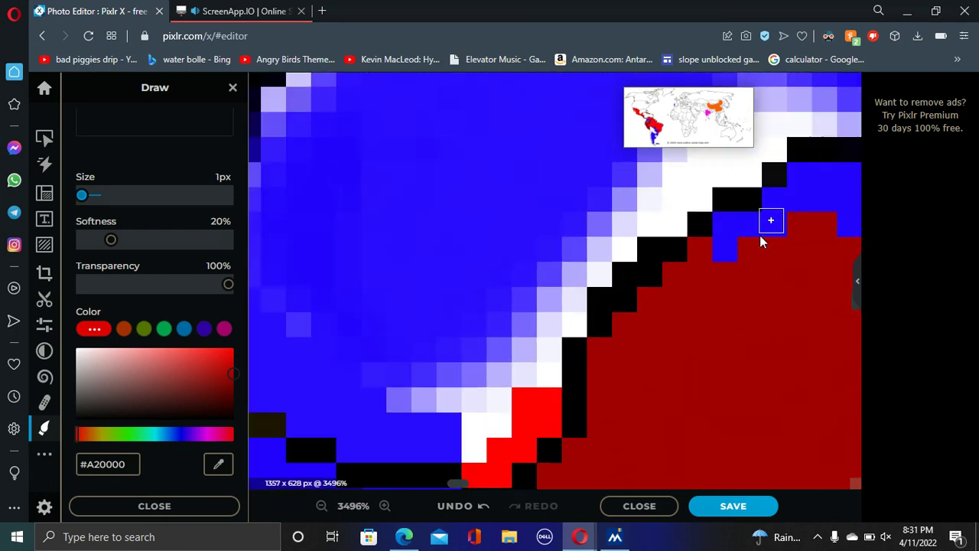
drag(846, 169, 829, 205)
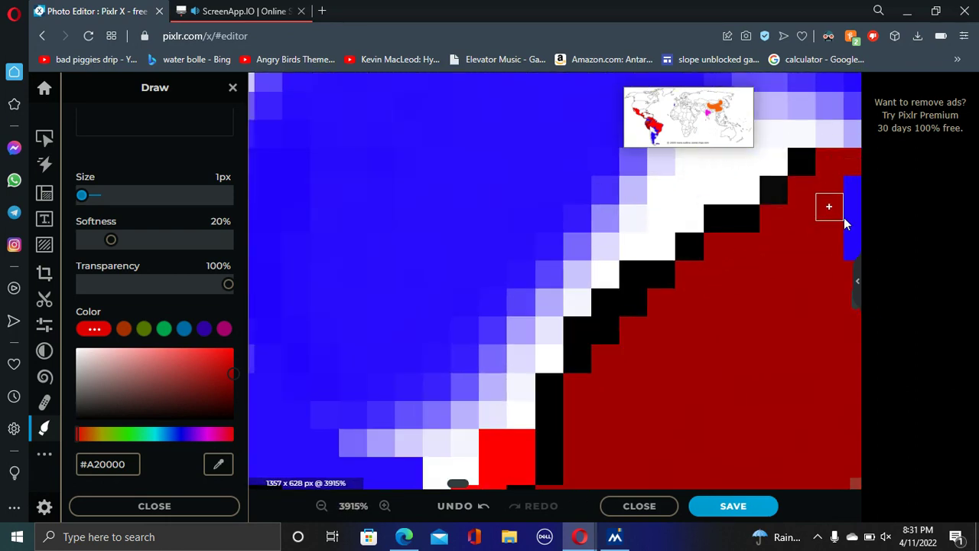
scroll(855, 277, down, 6)
scroll(850, 268, up, 5)
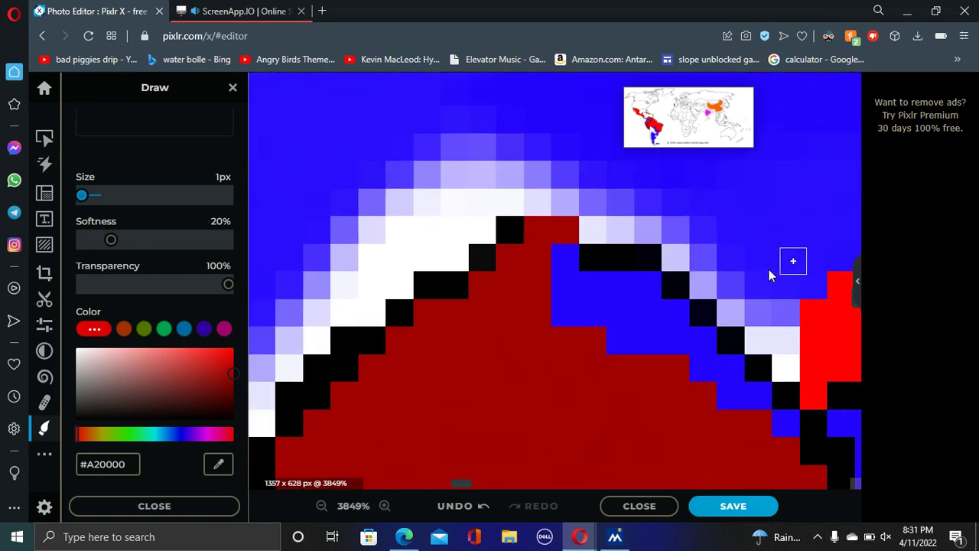
mouse_move(802, 473)
mouse_down()
mouse_move(788, 442)
mouse_move(747, 427)
mouse_move(754, 404)
mouse_move(722, 398)
mouse_move(722, 377)
mouse_move(696, 356)
mouse_move(702, 351)
mouse_move(627, 302)
mouse_move(639, 291)
mouse_move(517, 283)
mouse_move(575, 278)
mouse_up()
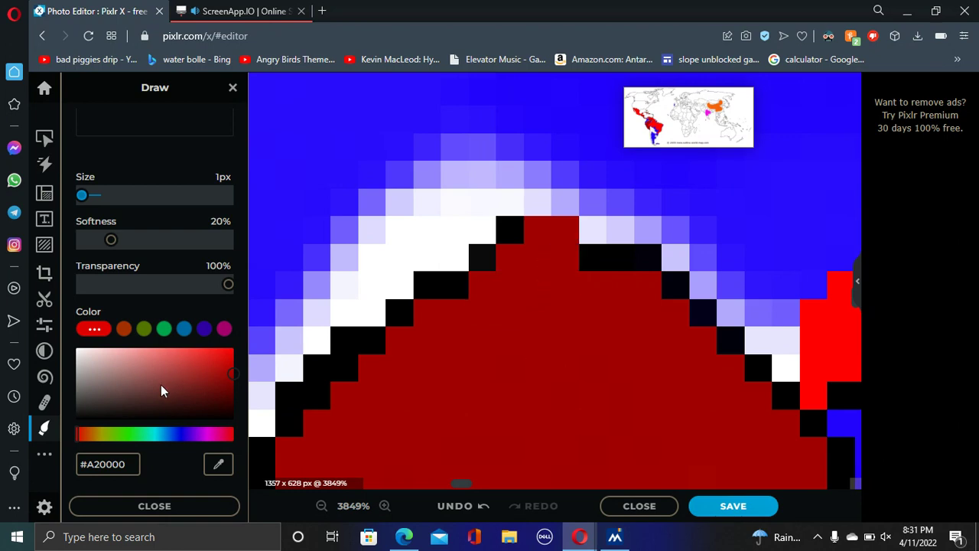
Step: Extend the black border line by a few pixels, then resample the bright red
drag(161, 386, 75, 419)
drag(535, 228, 564, 226)
scroll(564, 226, down, 10)
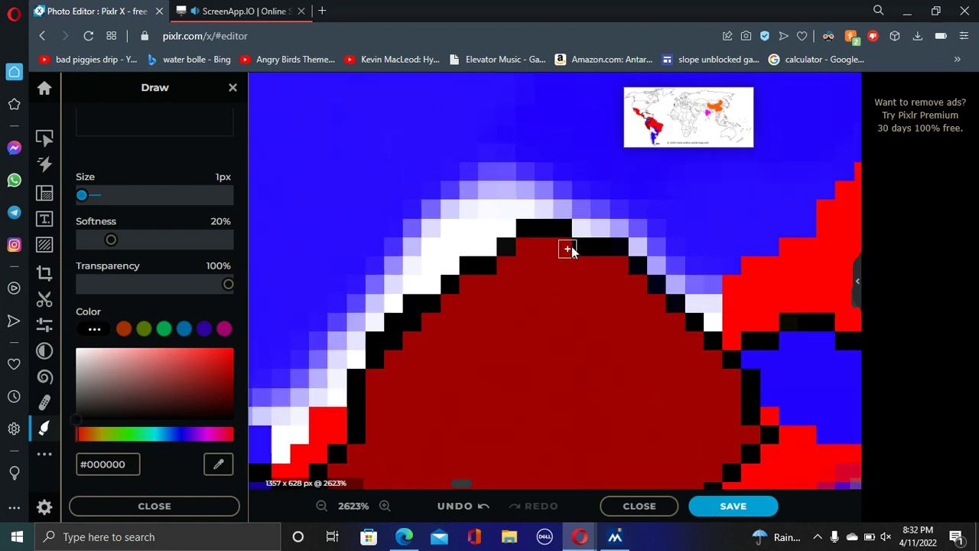
scroll(697, 197, up, 4)
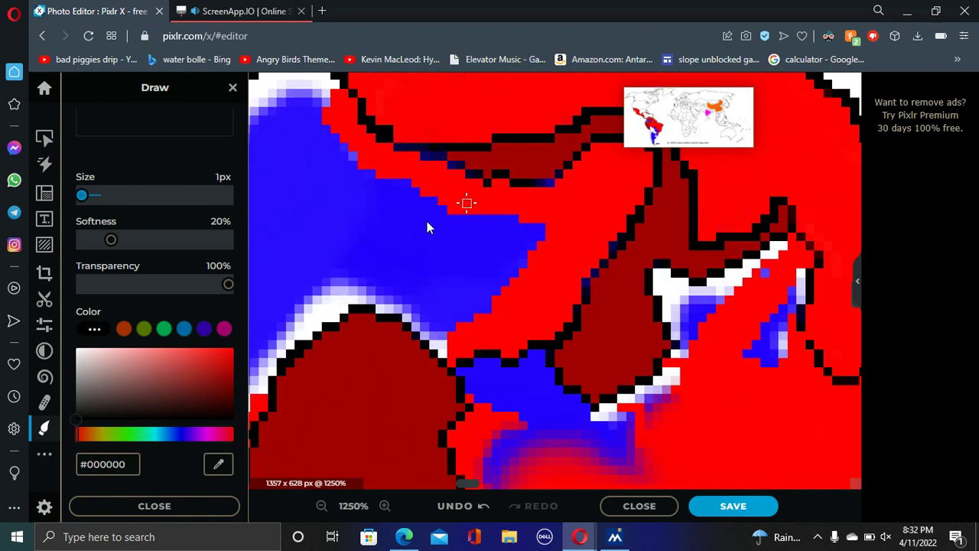
click(221, 465)
click(582, 256)
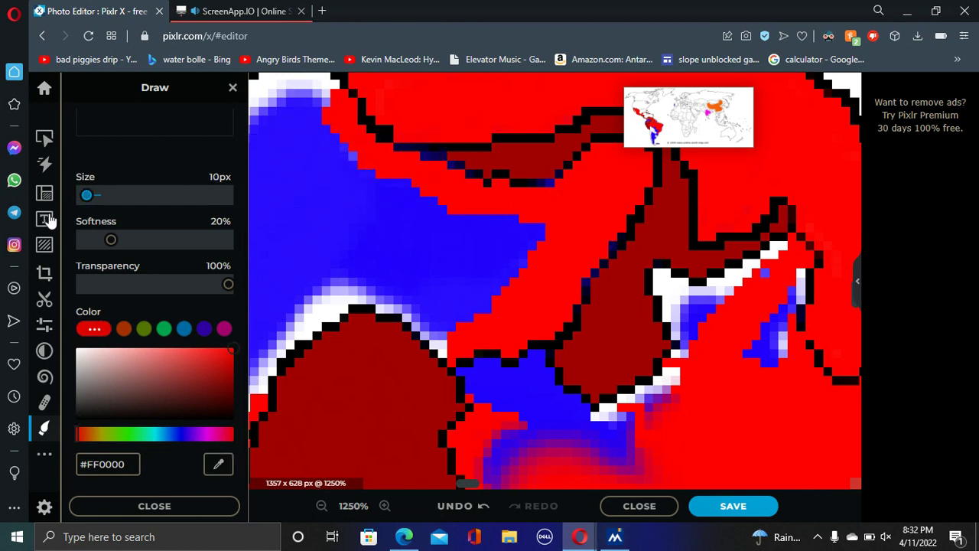
Step: Paint red pixels along the blue and white border edges
scroll(343, 163, down, 8)
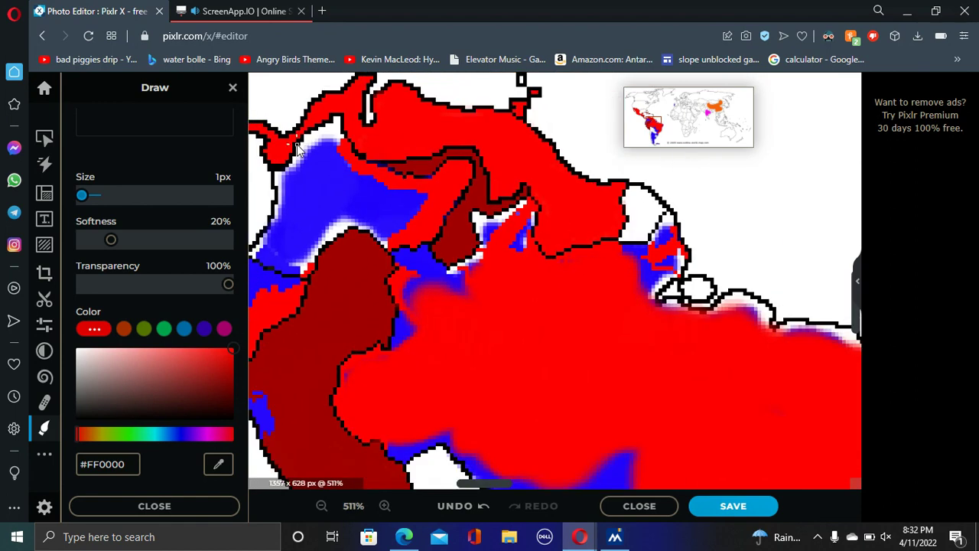
scroll(289, 176, up, 9)
drag(300, 162, 325, 145)
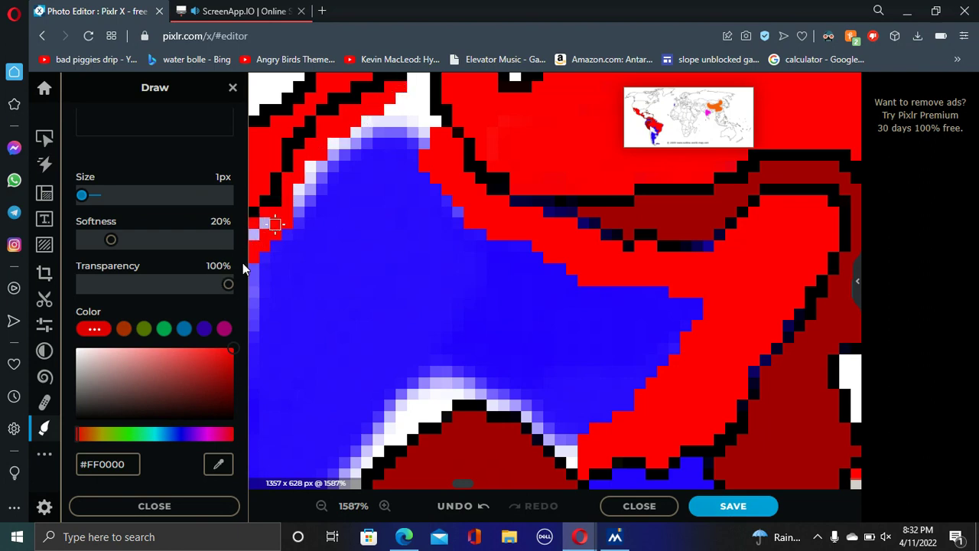
scroll(326, 189, down, 2)
scroll(305, 228, up, 3)
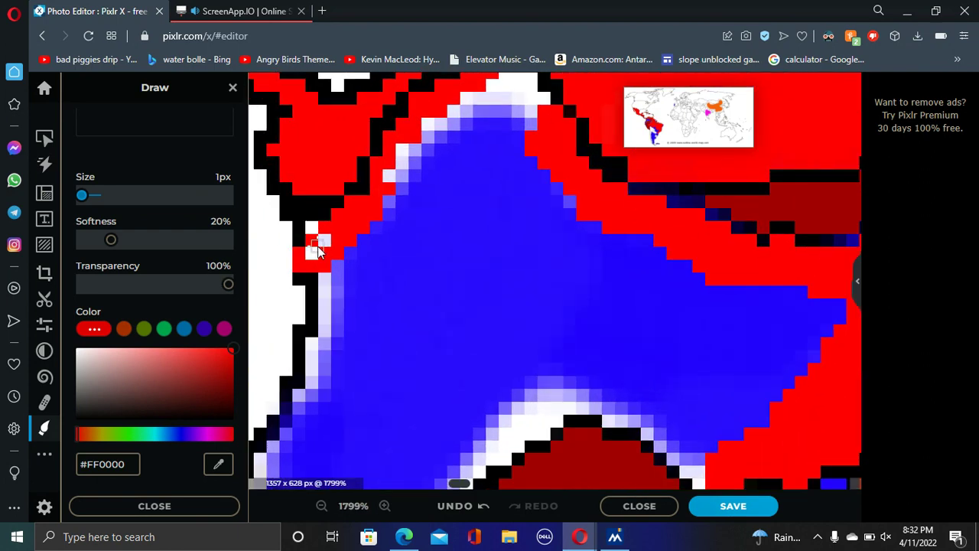
mouse_move(321, 271)
mouse_down()
mouse_move(368, 226)
mouse_move(414, 158)
mouse_move(378, 213)
mouse_move(427, 124)
mouse_up()
Step: Resample bright red, set the brush to 2px, and paint red over the blue region's right edge
click(76, 419)
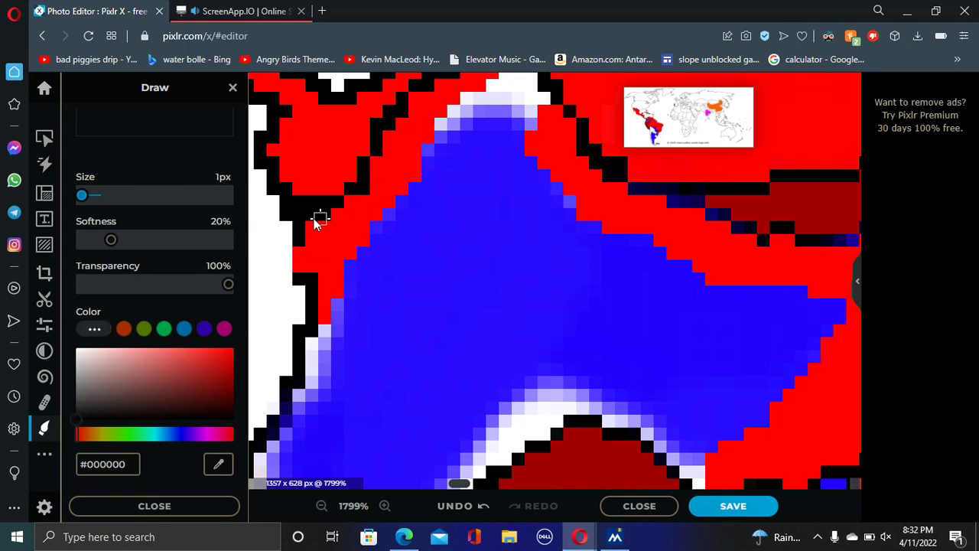
scroll(367, 237, down, 4)
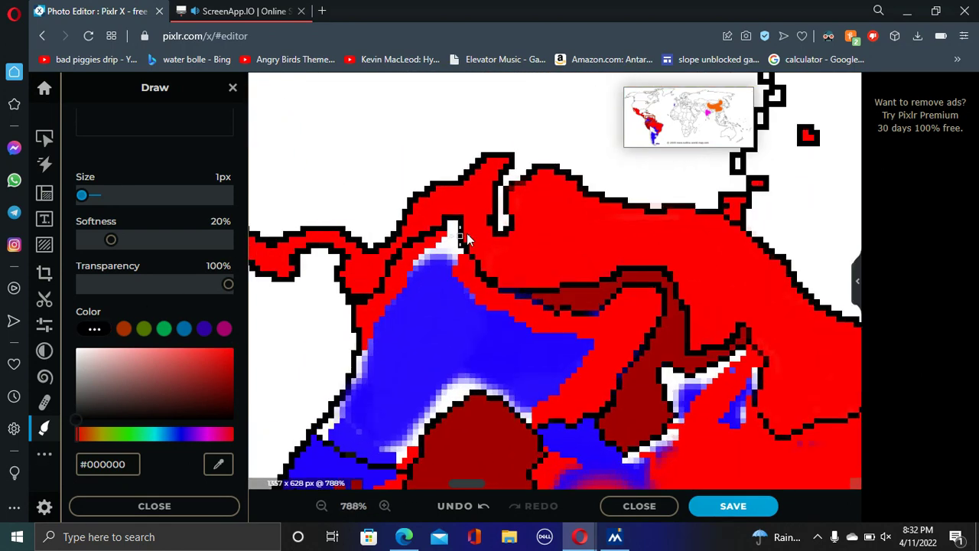
scroll(264, 434, up, 2)
click(219, 463)
click(674, 346)
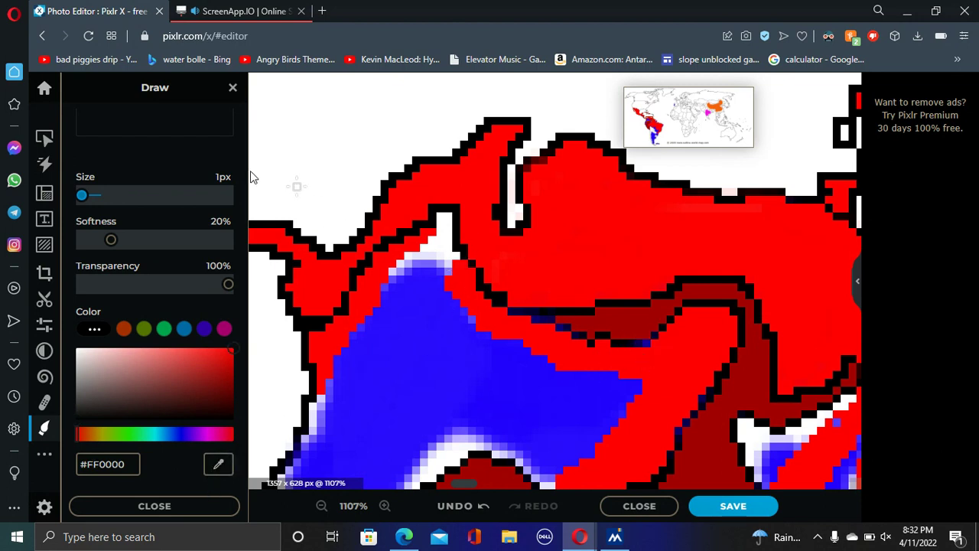
click(222, 178)
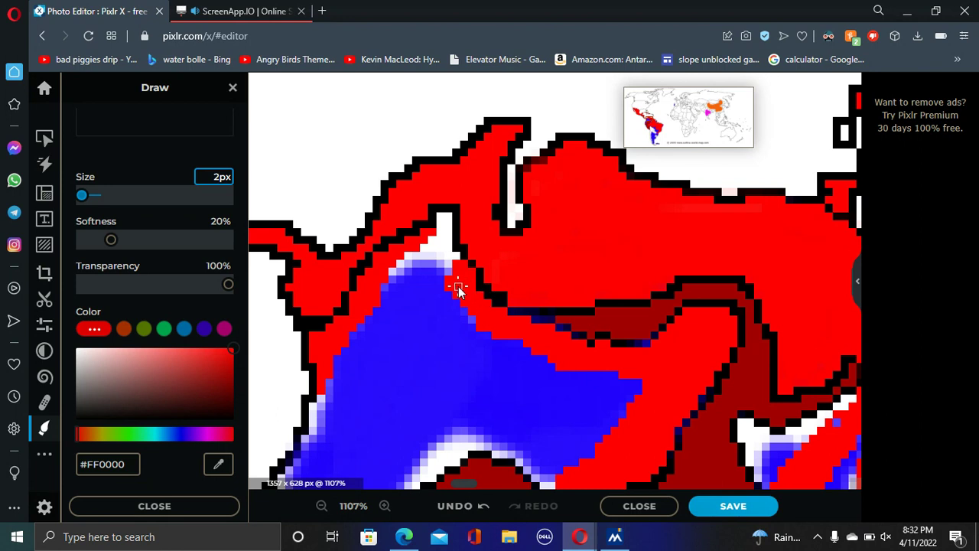
mouse_move(457, 288)
mouse_down()
mouse_move(483, 329)
mouse_move(452, 286)
mouse_move(470, 318)
mouse_move(511, 346)
mouse_move(606, 373)
mouse_move(651, 373)
mouse_move(555, 484)
mouse_move(631, 422)
mouse_move(631, 406)
mouse_move(580, 472)
mouse_up()
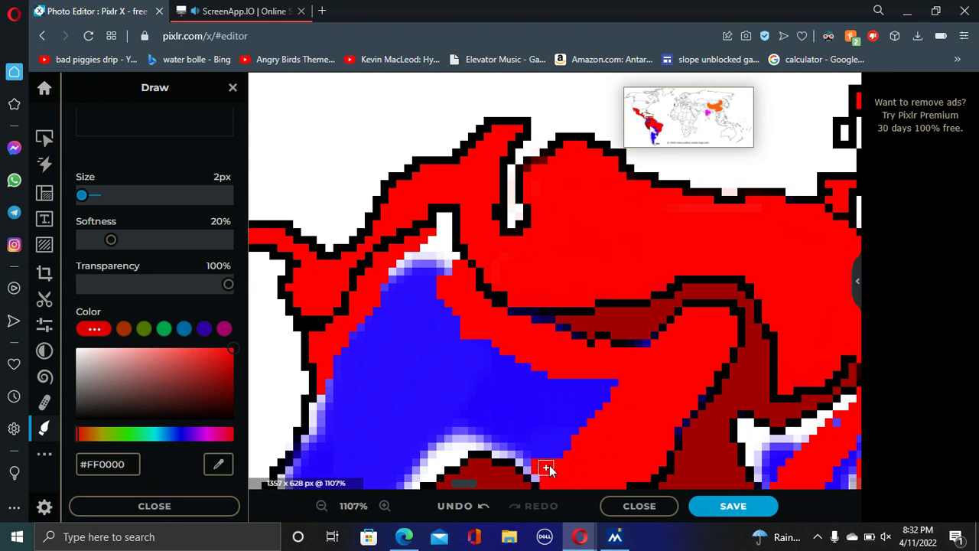
mouse_move(581, 380)
mouse_down()
mouse_move(555, 377)
mouse_move(614, 417)
mouse_move(596, 391)
mouse_move(571, 453)
mouse_move(553, 378)
mouse_move(548, 445)
mouse_move(556, 423)
mouse_move(513, 361)
mouse_move(531, 466)
mouse_move(555, 464)
mouse_move(520, 395)
mouse_up()
Step: Paint red over the blue coastal area, then undo that stroke
scroll(543, 386, down, 6)
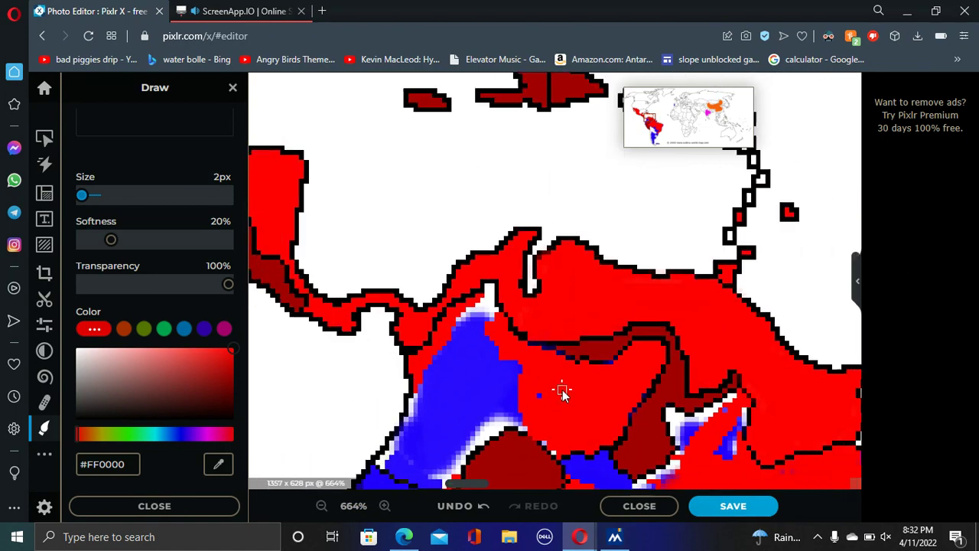
scroll(499, 456, up, 2)
scroll(499, 456, up, 2)
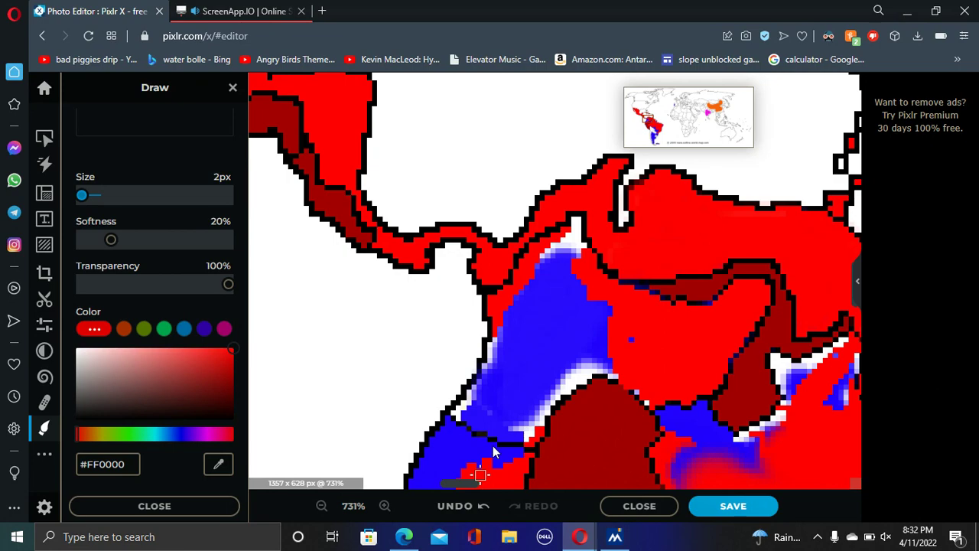
mouse_move(477, 468)
mouse_down()
mouse_move(482, 438)
mouse_move(579, 301)
mouse_up()
scroll(587, 397, down, 5)
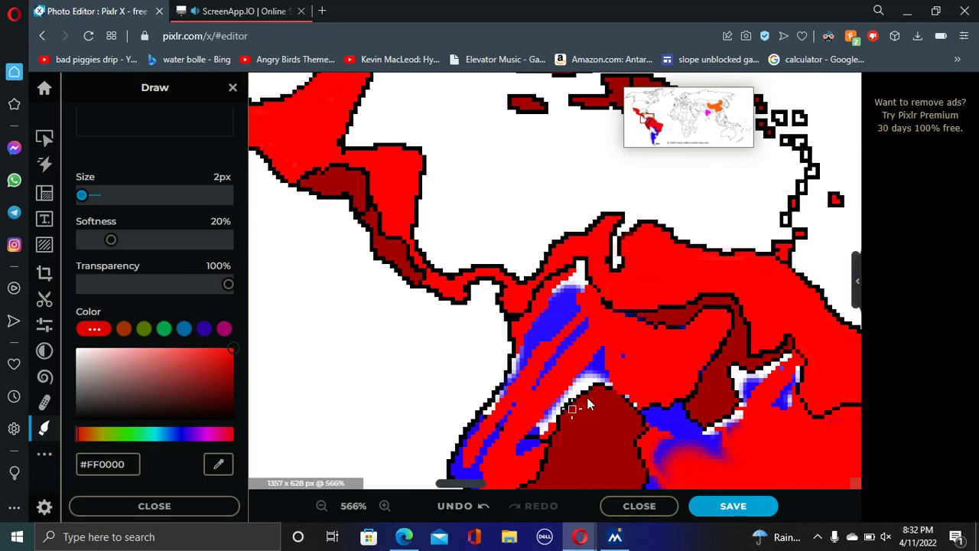
key(ctrl+z)
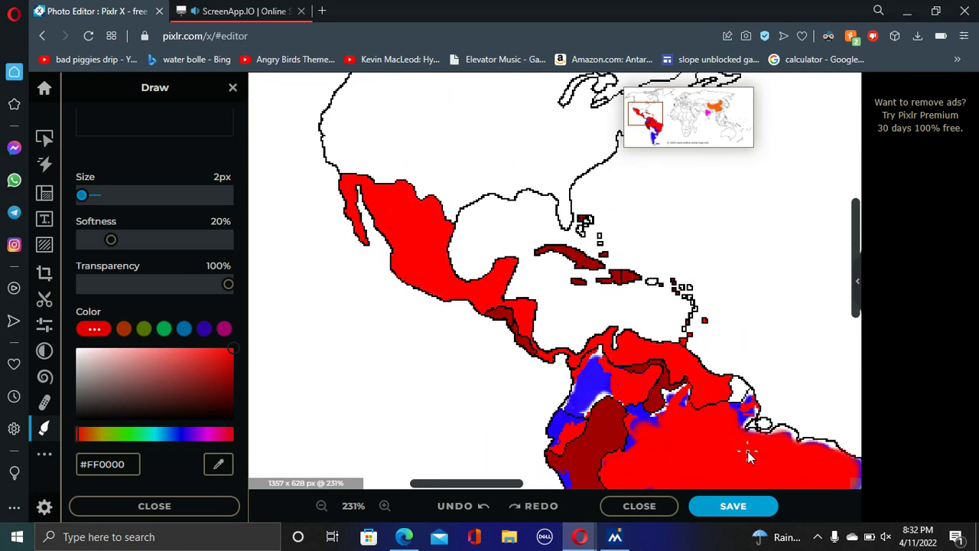
Step: Zoom into Brazil, paint red over its blue edges, undo a stray stroke, repaint, then zoom out
scroll(754, 453, down, 4)
scroll(763, 454, right, 5)
scroll(763, 455, up, 1)
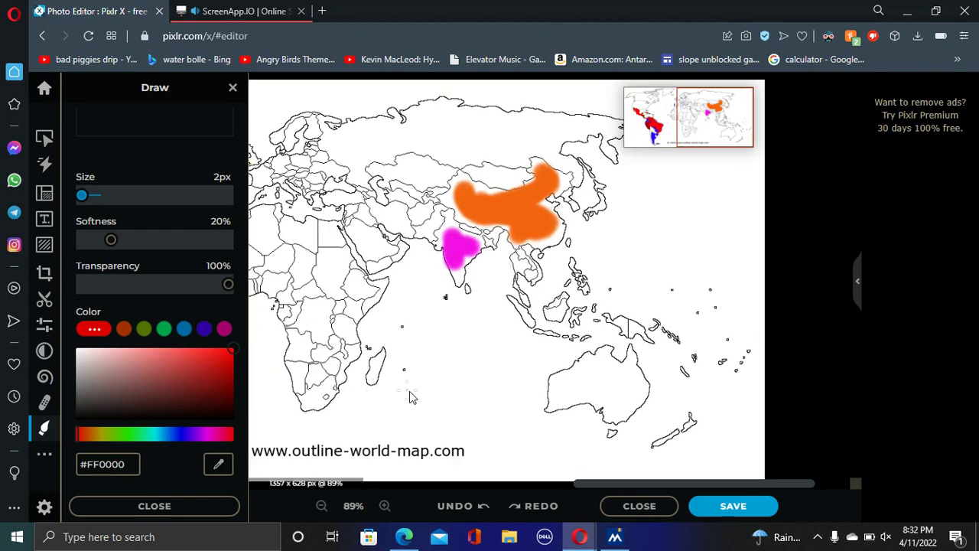
scroll(763, 454, down, 2)
scroll(763, 454, up, 3)
scroll(671, 297, up, 9)
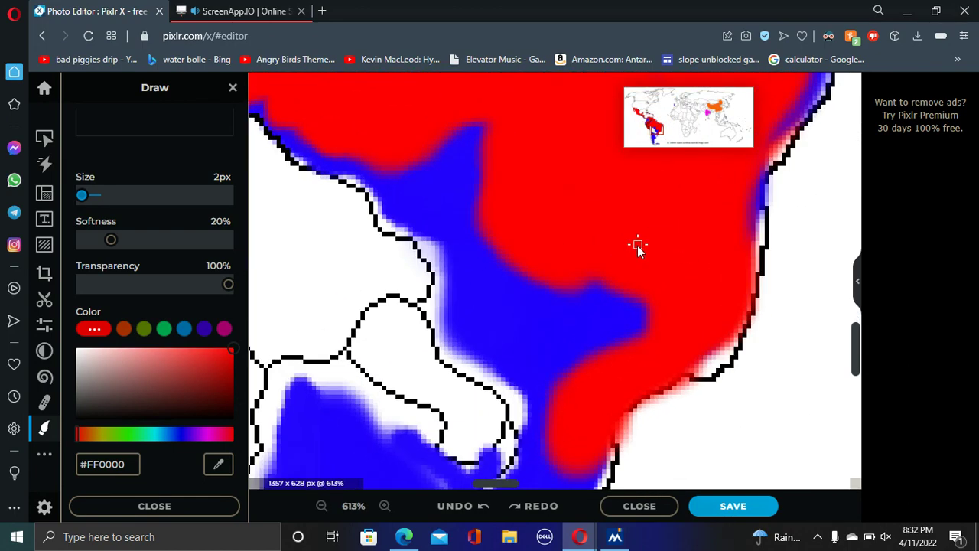
mouse_move(651, 367)
mouse_down()
mouse_move(646, 341)
mouse_move(662, 283)
mouse_move(632, 331)
mouse_up()
key(ctrl+z)
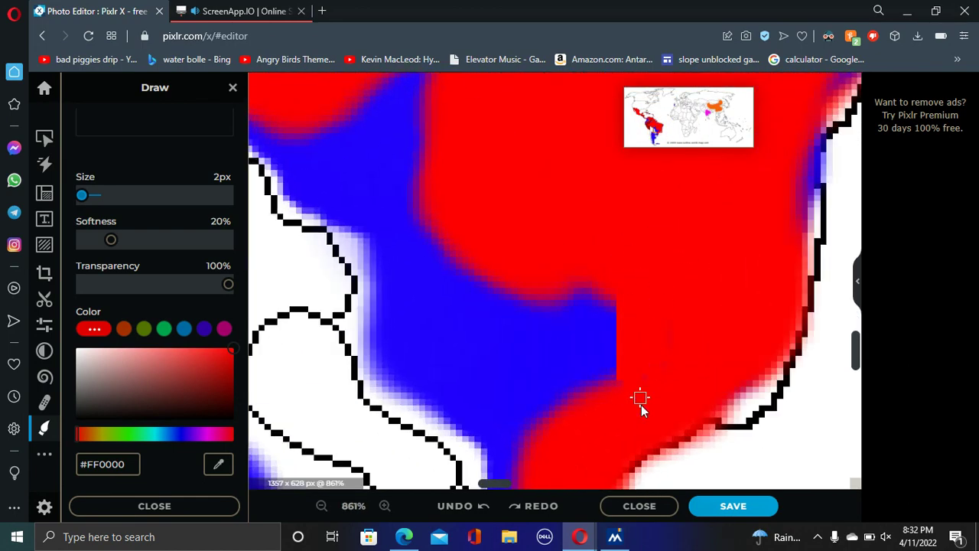
mouse_move(392, 173)
mouse_down()
mouse_move(415, 235)
mouse_move(450, 214)
mouse_move(412, 264)
mouse_move(439, 202)
mouse_move(380, 292)
mouse_up()
scroll(369, 291, down, 8)
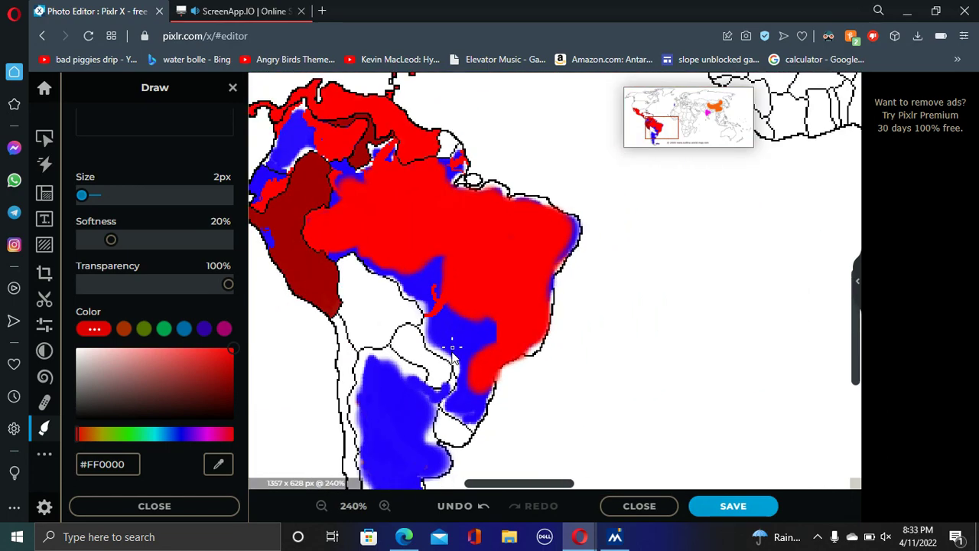
scroll(772, 325, down, 4)
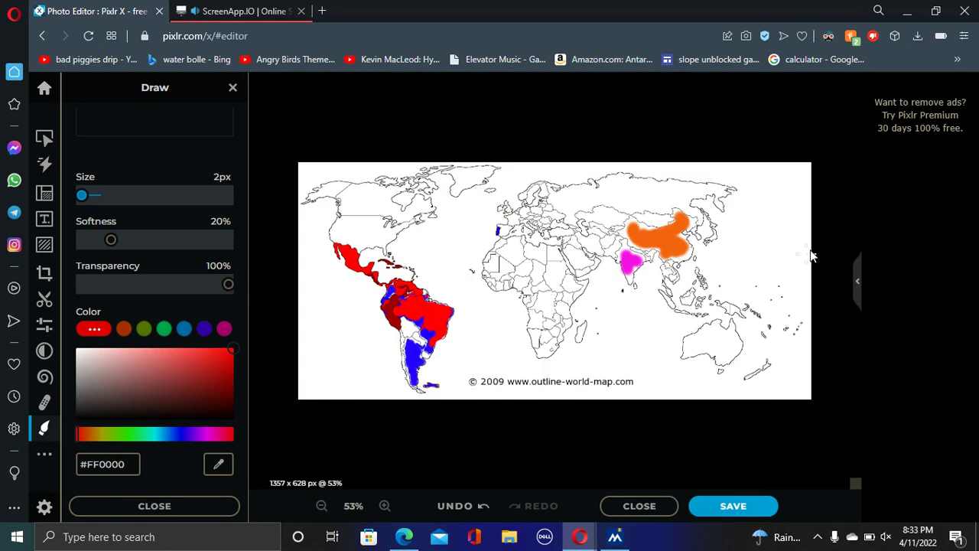
Step: Close the coloured map, open political-world-map-white-thin from Downloads, and zoom in on it
click(658, 506)
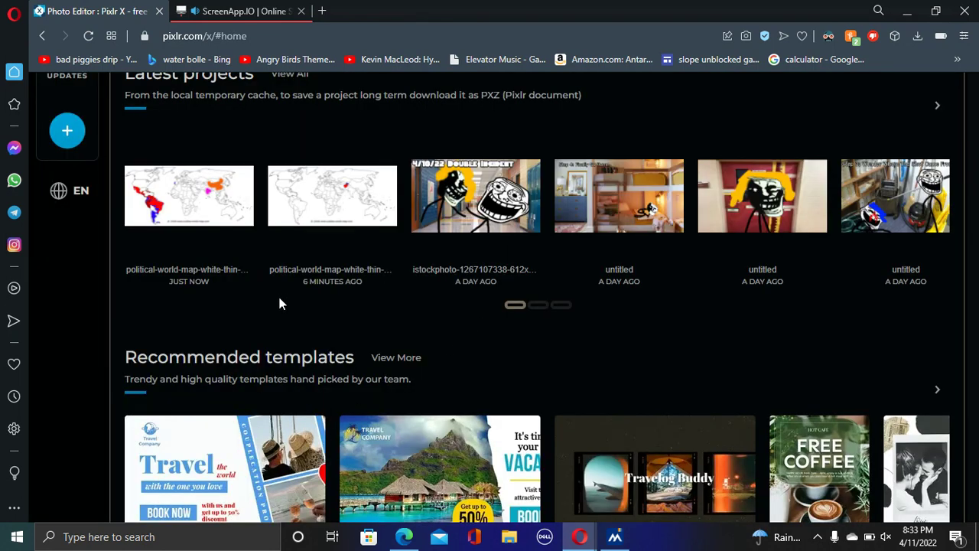
scroll(456, 403, up, 2)
click(503, 114)
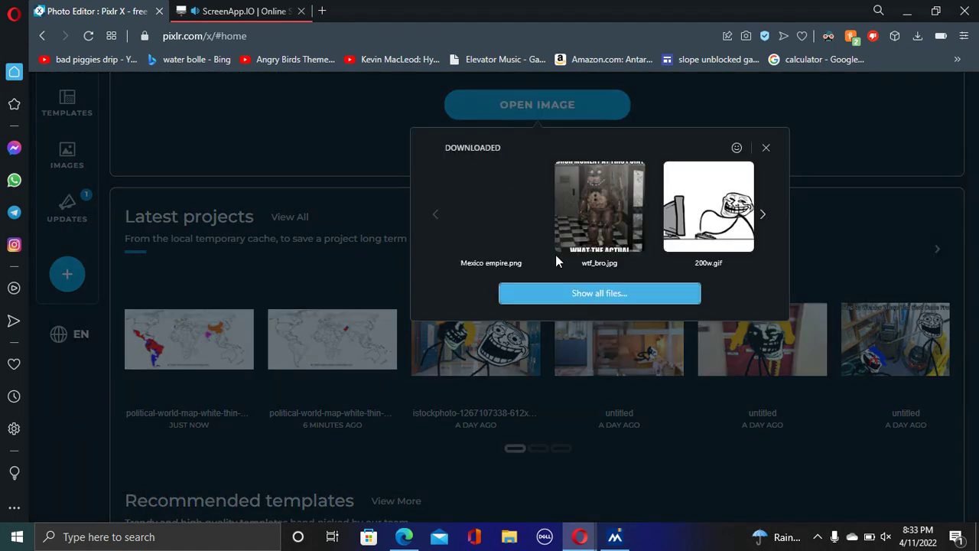
click(569, 294)
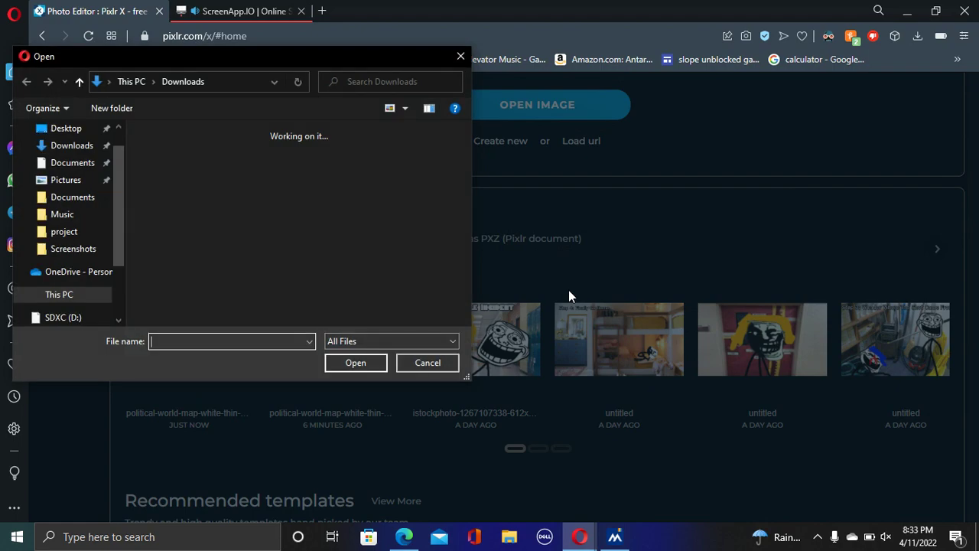
text(po)
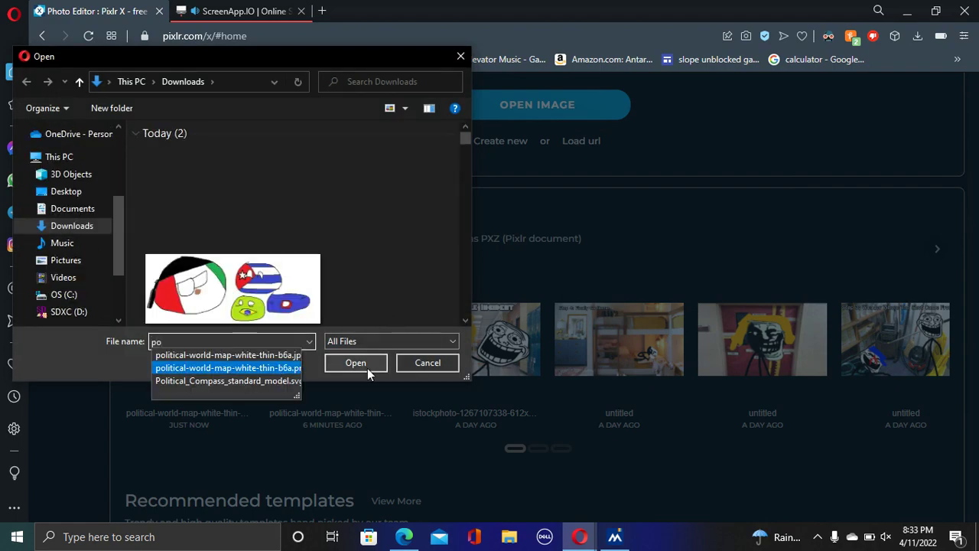
click(356, 363)
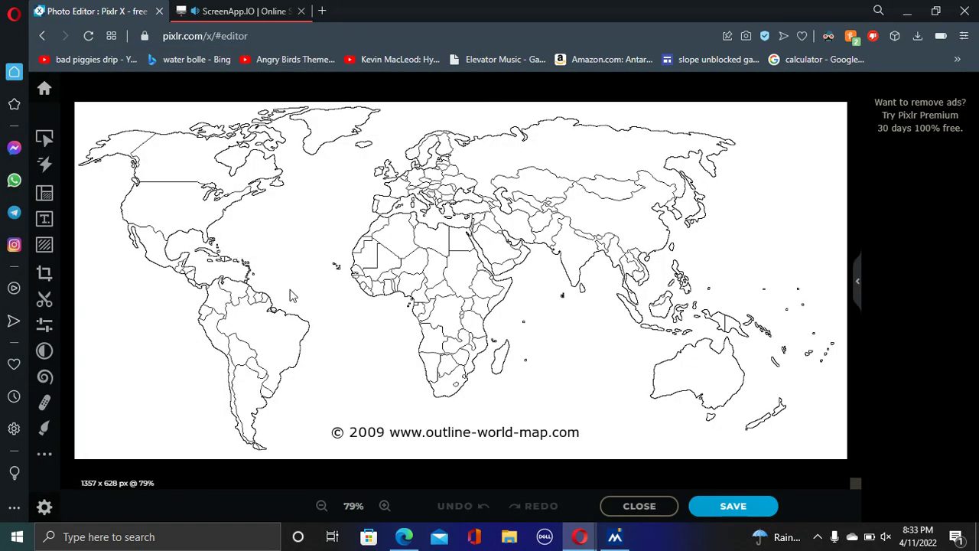
scroll(178, 264, up, 10)
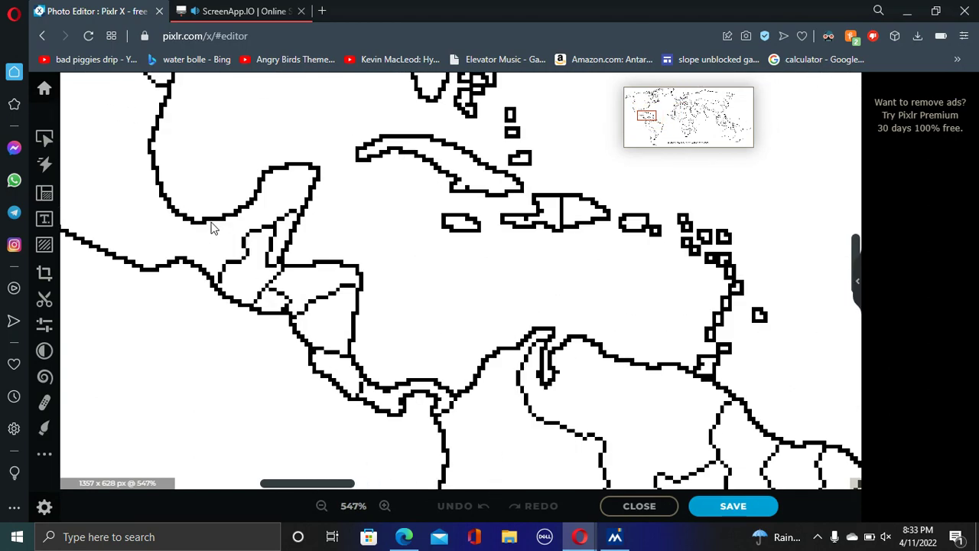
scroll(299, 300, down, 5)
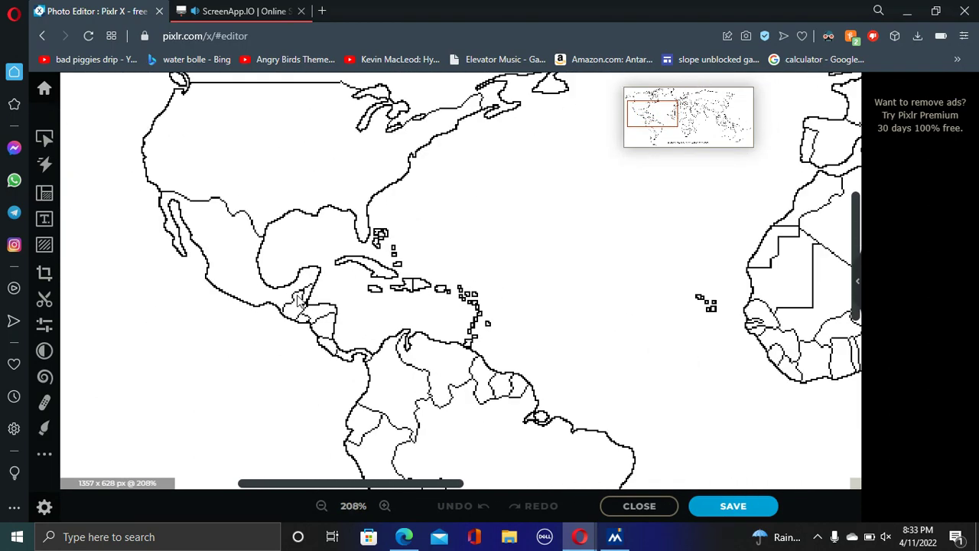
scroll(300, 301, down, 2)
scroll(352, 360, down, 3)
scroll(415, 267, up, 3)
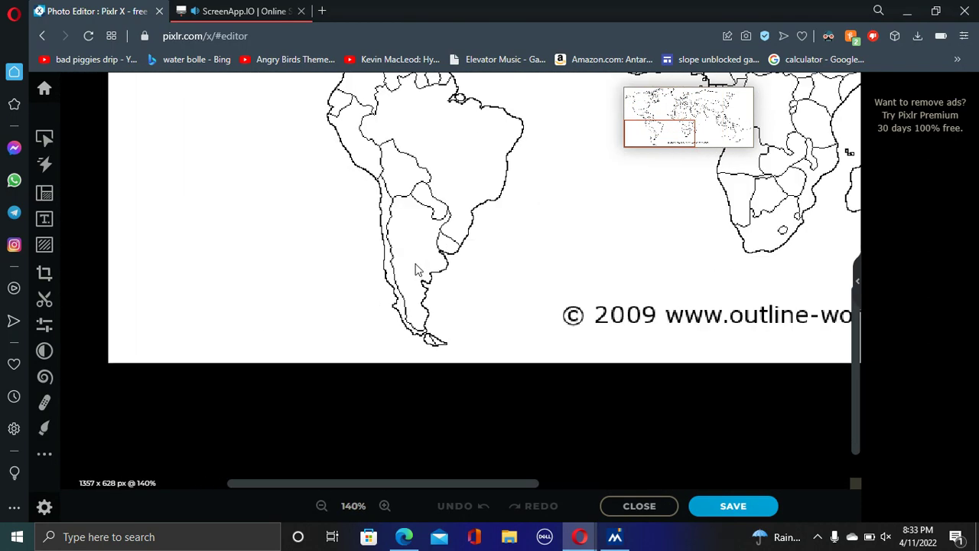
scroll(375, 229, down, 2)
scroll(403, 145, up, 1)
scroll(405, 147, up, 8)
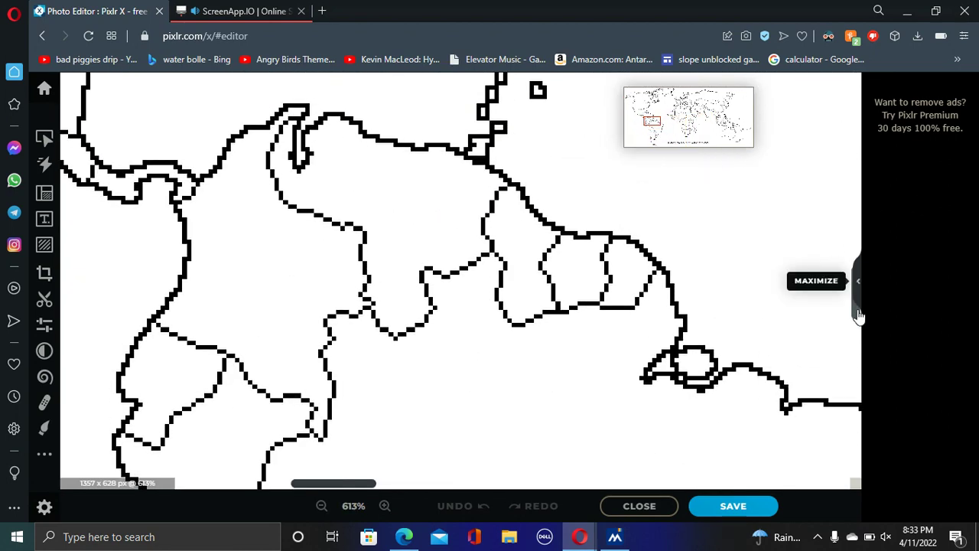
Step: With a 1px Draw brush, white out an old border and draw a trimmed black line across northern South America
click(46, 429)
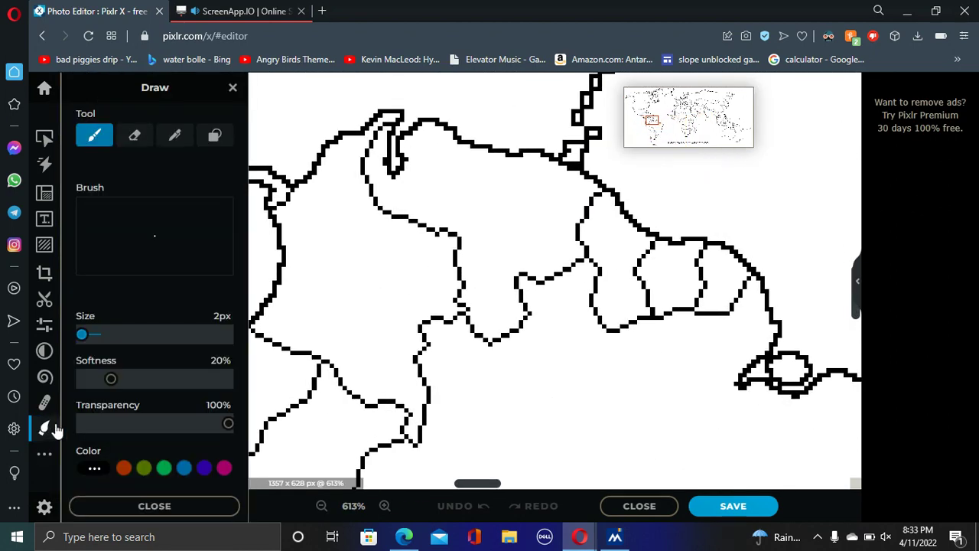
click(102, 472)
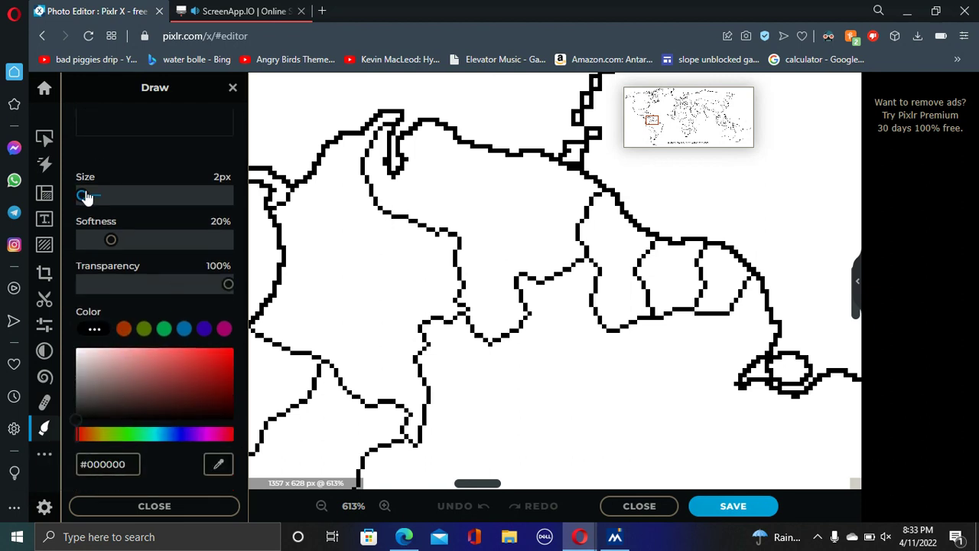
drag(87, 197, 81, 196)
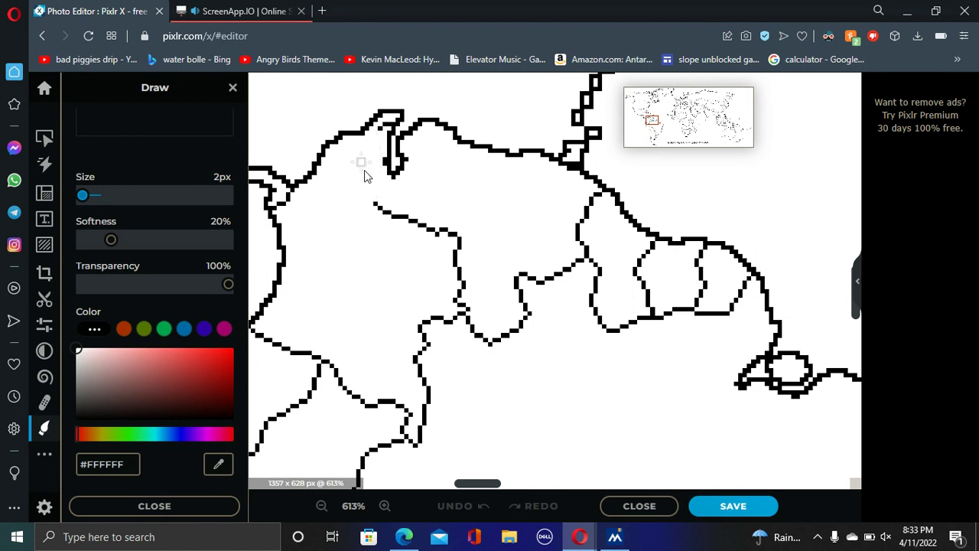
mouse_move(412, 229)
mouse_down()
mouse_move(439, 230)
mouse_move(463, 255)
mouse_move(463, 223)
mouse_move(459, 277)
mouse_up()
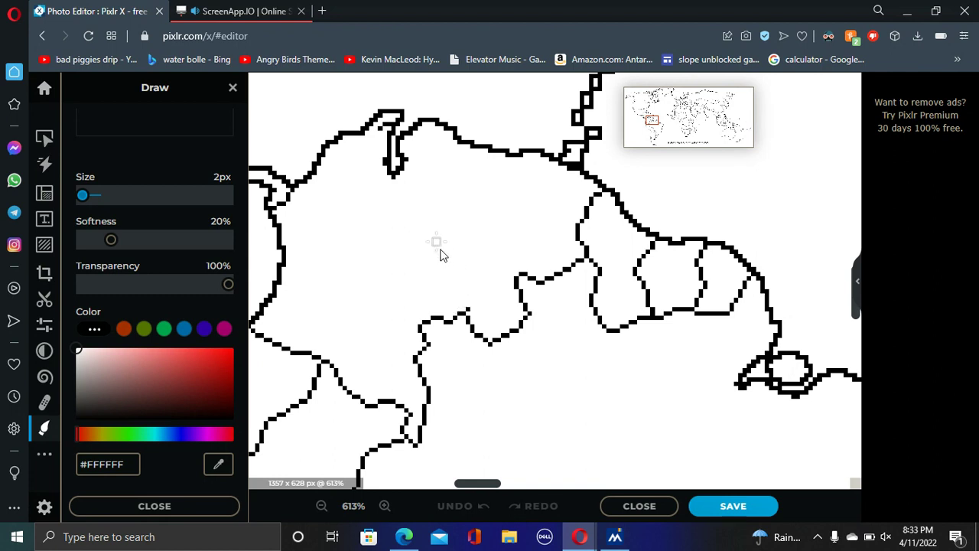
drag(107, 380, 76, 417)
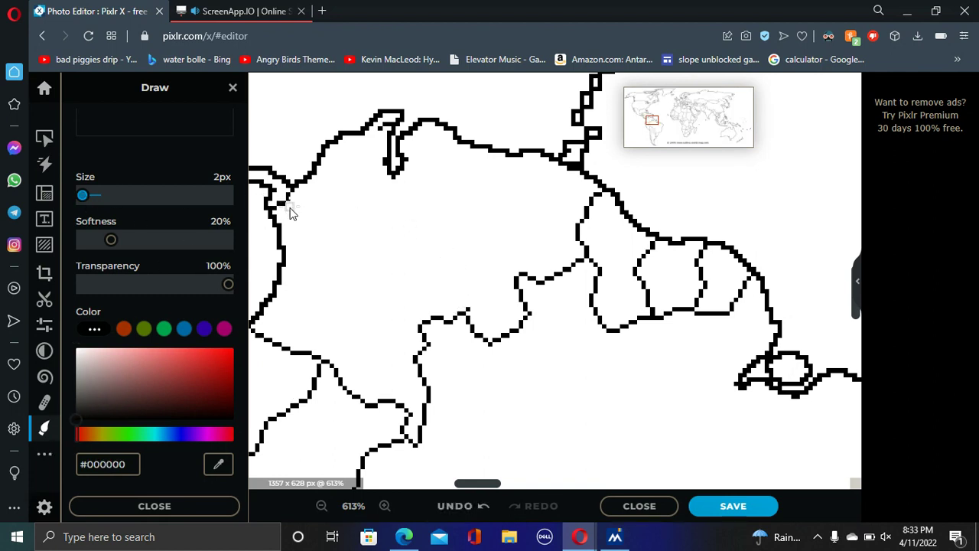
mouse_move(305, 215)
mouse_down()
mouse_move(347, 188)
mouse_move(440, 199)
mouse_move(485, 243)
mouse_move(528, 233)
mouse_move(561, 246)
mouse_up()
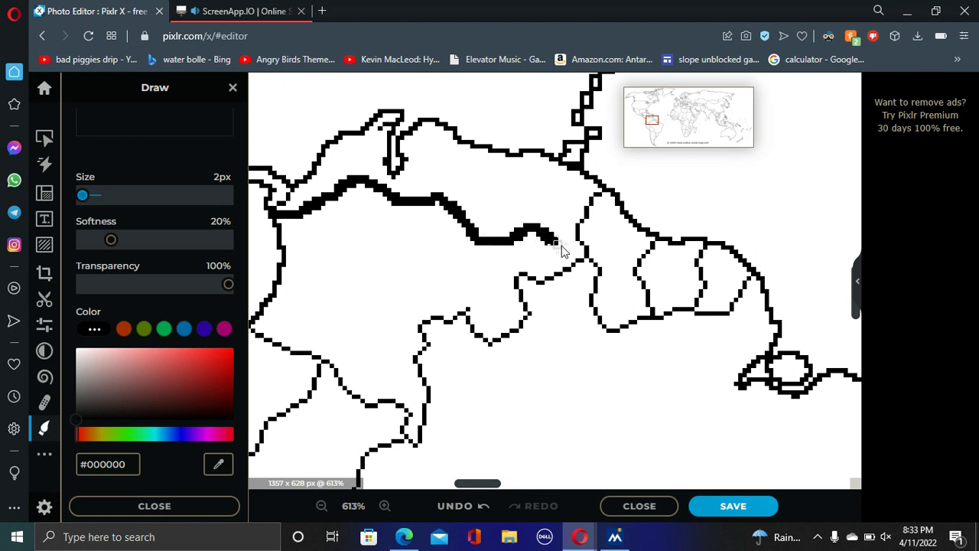
drag(139, 352, 77, 349)
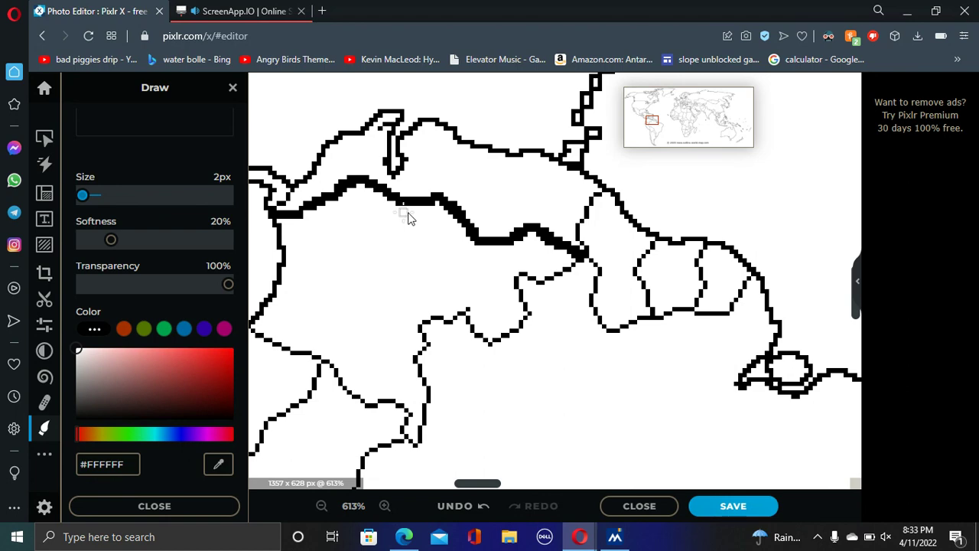
drag(408, 218, 466, 237)
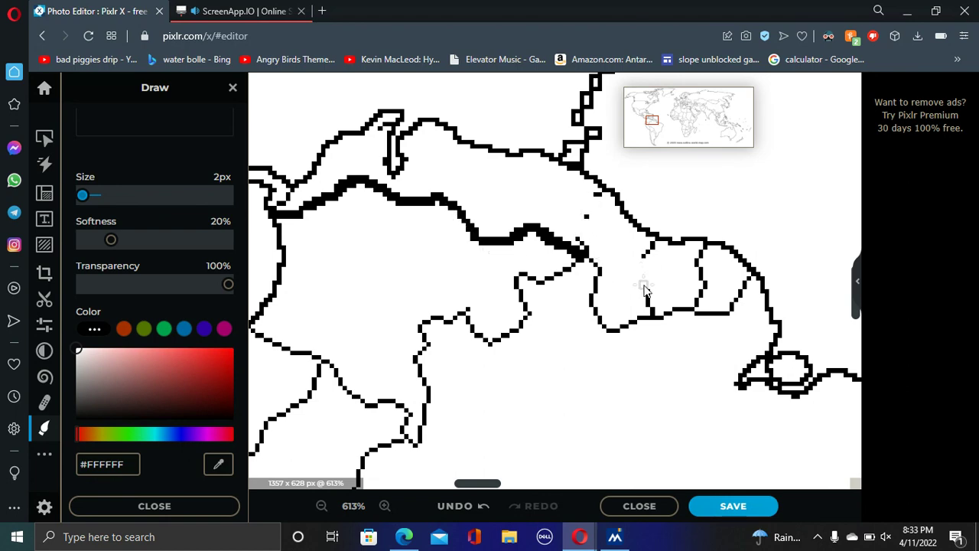
Step: Erase the old Ecuador–Peru border and a border segment further south with white
scroll(647, 282, down, 5)
scroll(542, 421, up, 6)
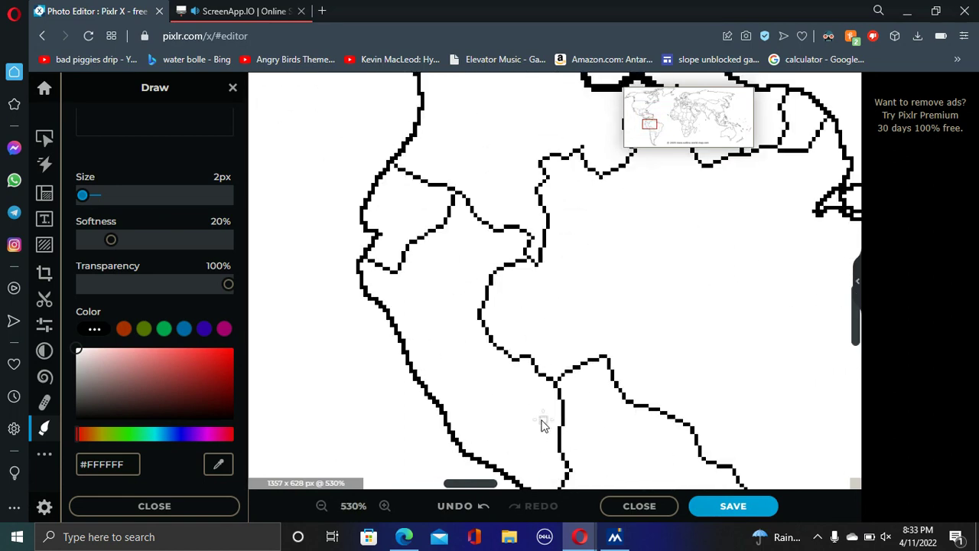
mouse_move(317, 245)
mouse_down()
mouse_move(363, 205)
mouse_move(345, 255)
mouse_move(339, 242)
mouse_move(377, 225)
mouse_up()
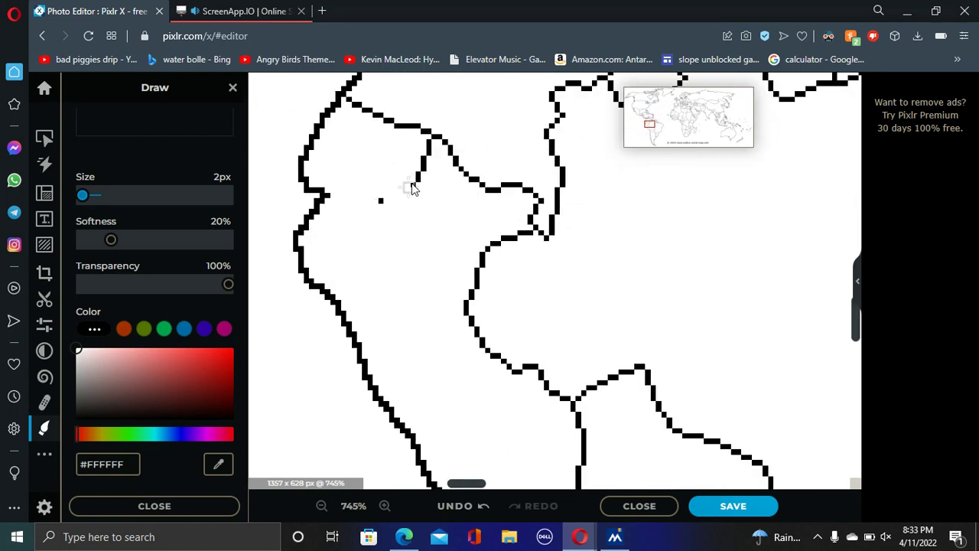
mouse_move(412, 188)
mouse_down()
mouse_move(428, 152)
mouse_move(416, 182)
mouse_move(372, 215)
mouse_up()
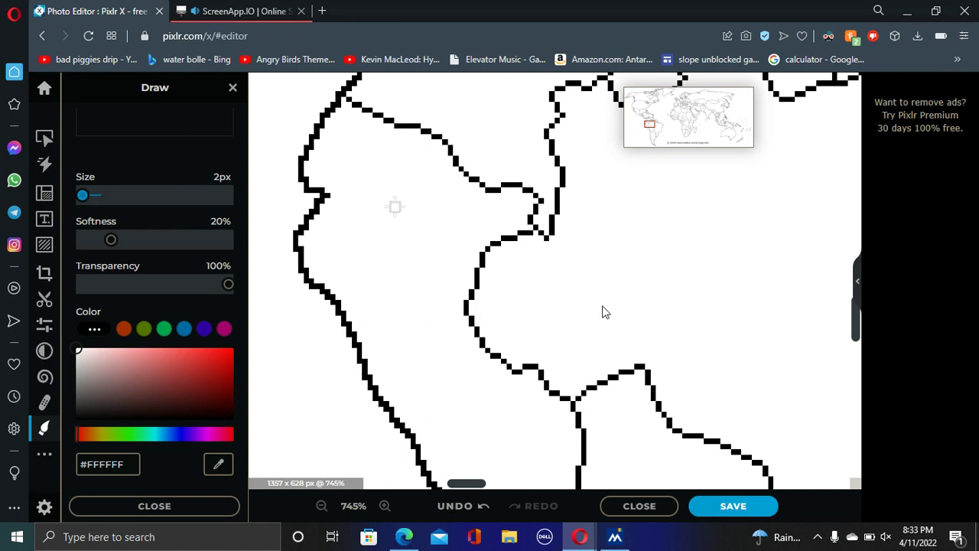
scroll(600, 309, down, 2)
drag(460, 245, 436, 342)
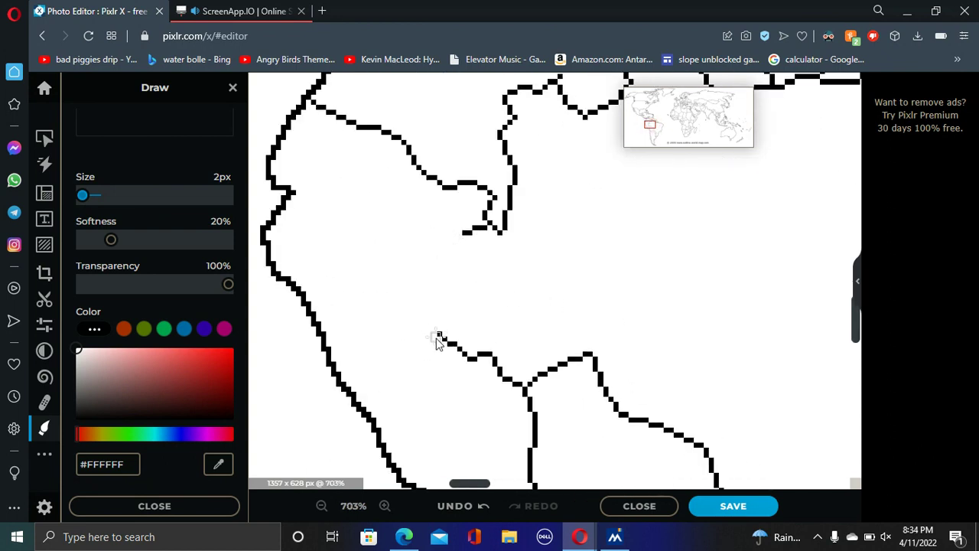
drag(510, 386, 452, 346)
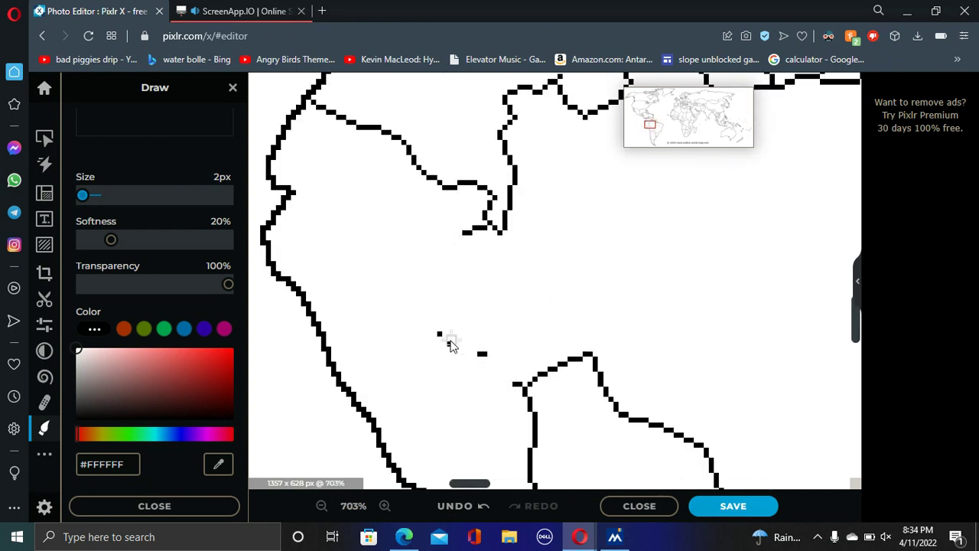
Step: Draw a new 1px black border line across the region
click(77, 419)
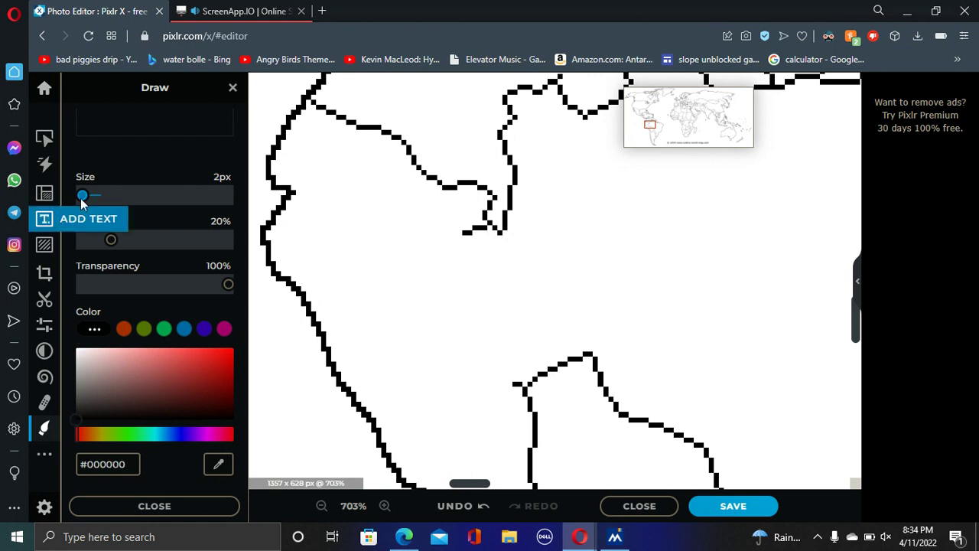
key(bracketleft)
mouse_move(473, 239)
mouse_down()
mouse_move(544, 251)
mouse_move(684, 178)
mouse_move(682, 353)
mouse_move(652, 412)
mouse_up()
Step: Paint out the northern South American border line with a 26px white brush
scroll(643, 419, down, 4)
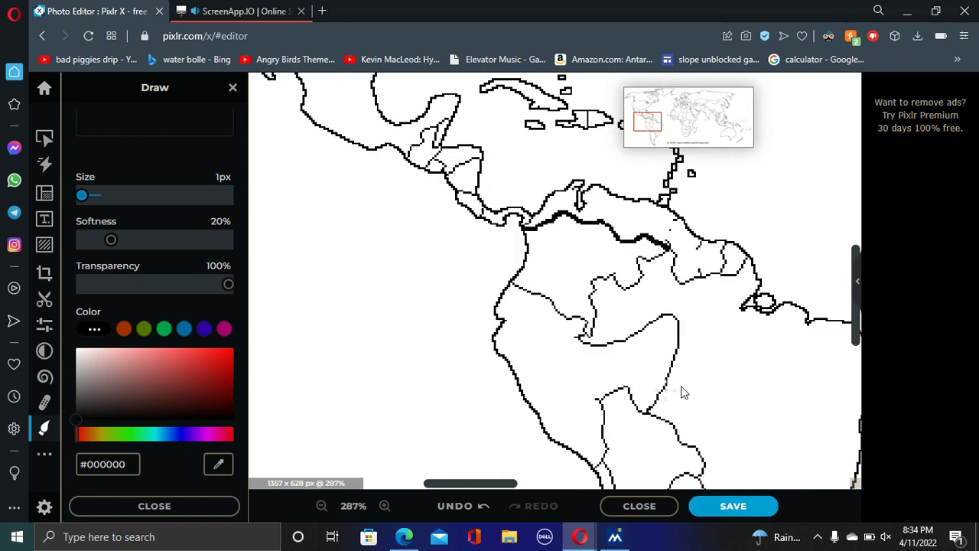
scroll(684, 393, down, 4)
scroll(776, 420, up, 3)
scroll(849, 394, down, 1)
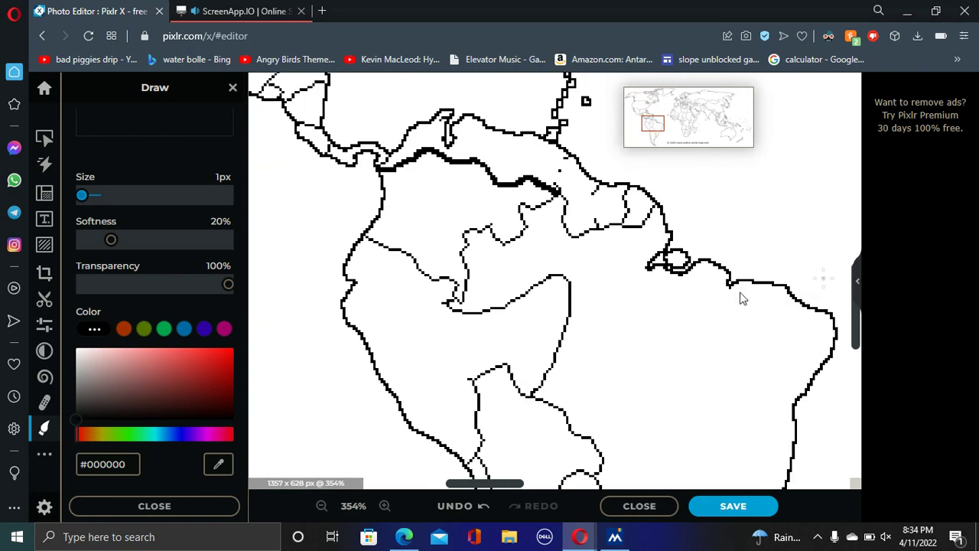
scroll(739, 291, down, 2)
scroll(770, 295, up, 3)
scroll(606, 150, up, 4)
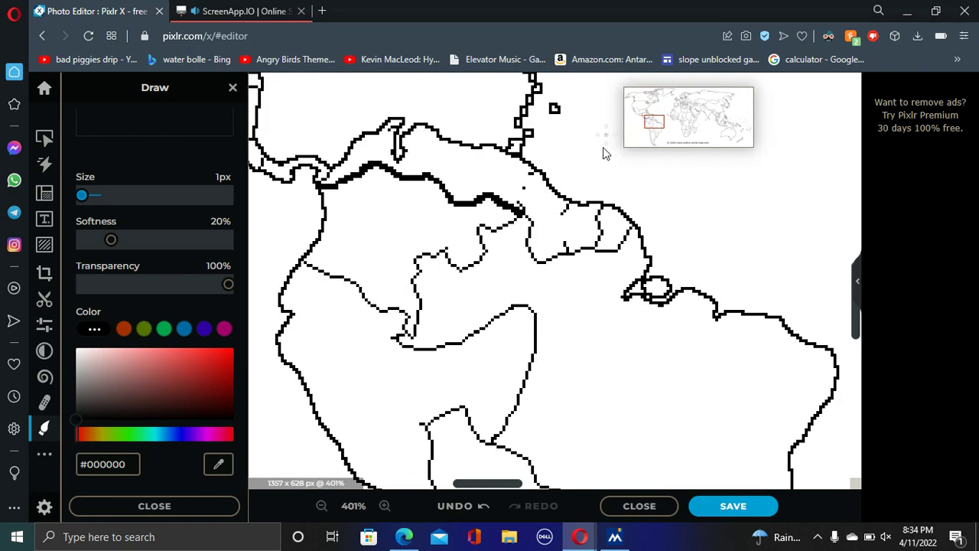
drag(186, 369, 76, 349)
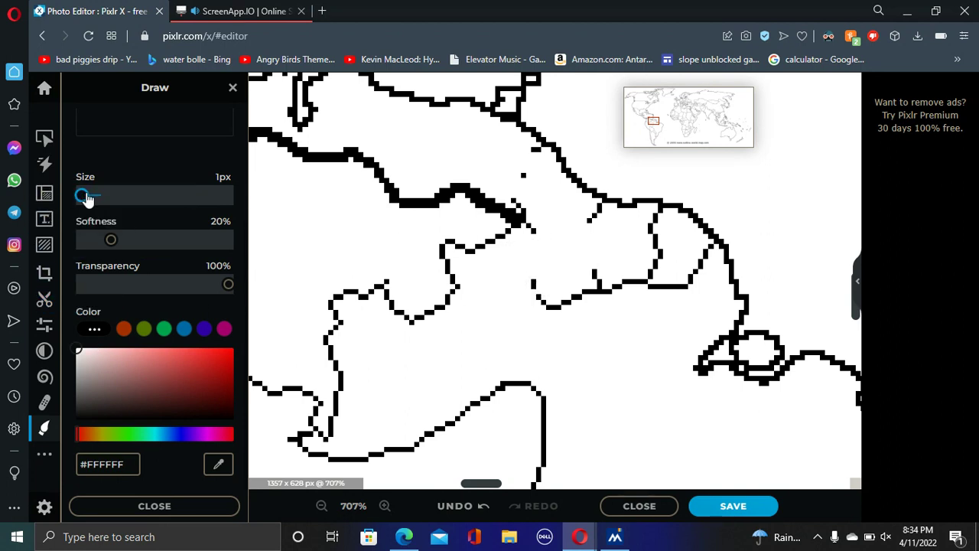
drag(83, 195, 97, 195)
mouse_move(535, 316)
mouse_down()
mouse_move(579, 296)
mouse_move(618, 349)
mouse_up()
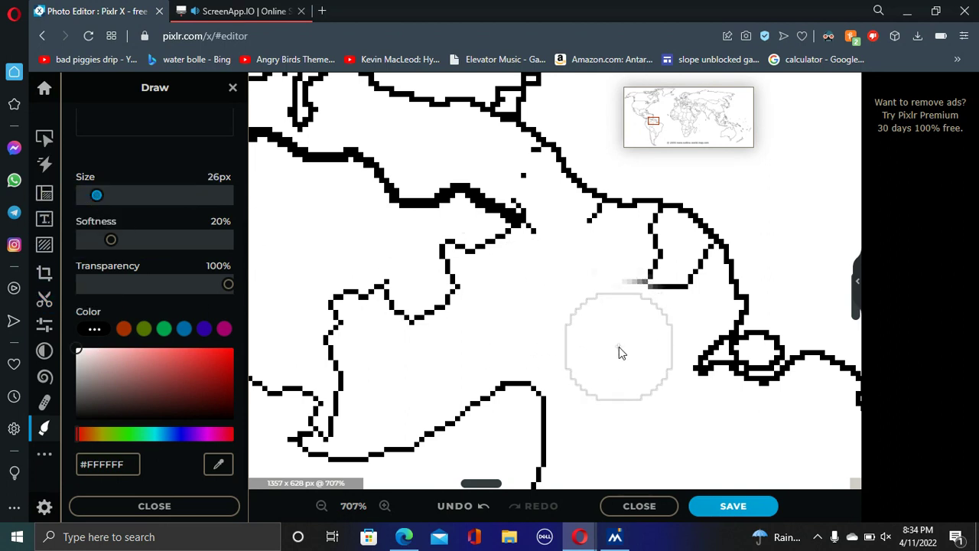
Step: Switch back to a 1px black brush and draw a new border line across Brazil
click(77, 418)
drag(104, 197, 81, 196)
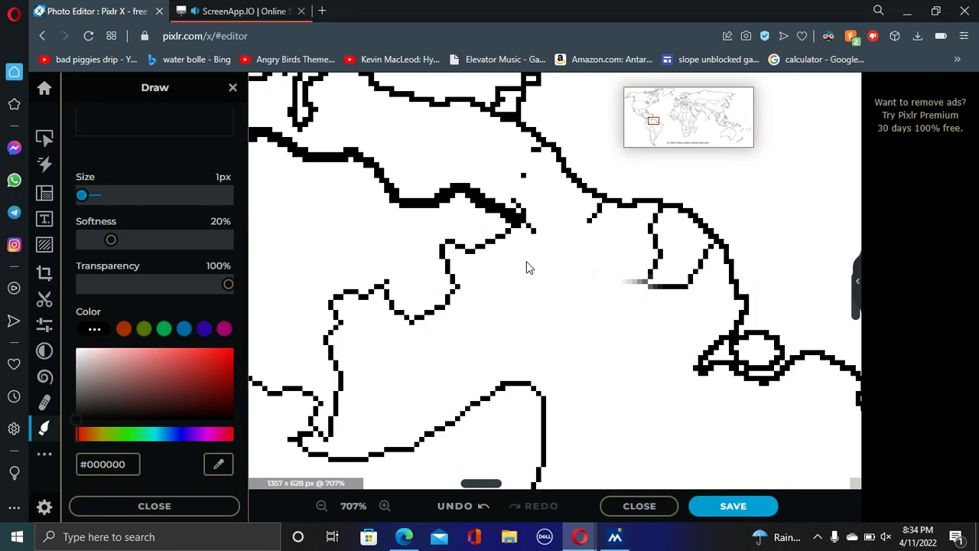
scroll(525, 267, down, 4)
scroll(785, 330, up, 2)
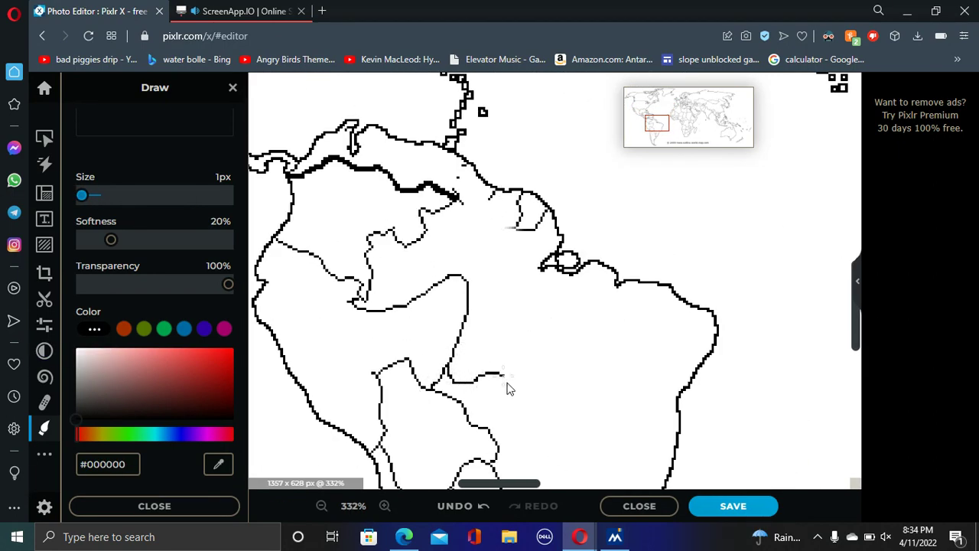
mouse_move(507, 382)
mouse_down()
mouse_move(531, 407)
mouse_move(567, 365)
mouse_up()
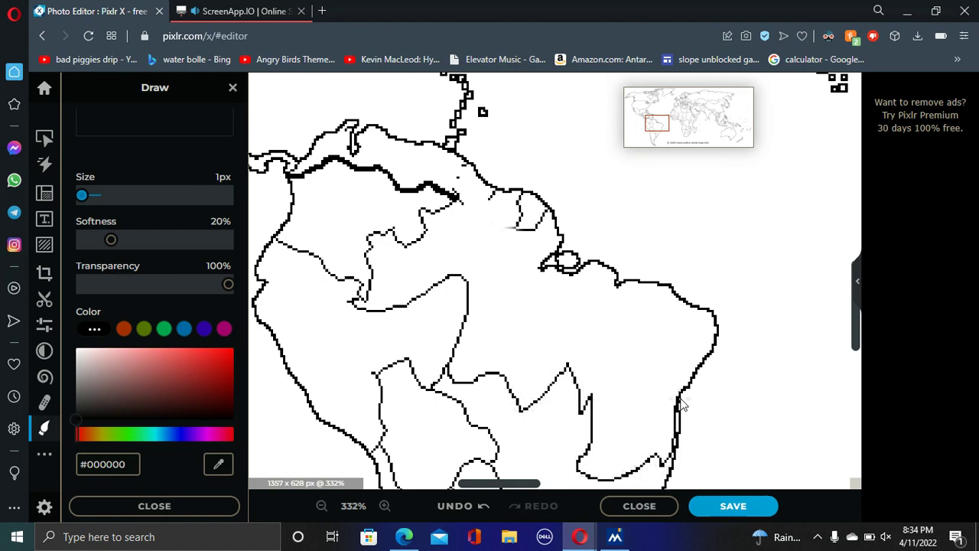
scroll(681, 405, down, 3)
scroll(703, 463, up, 3)
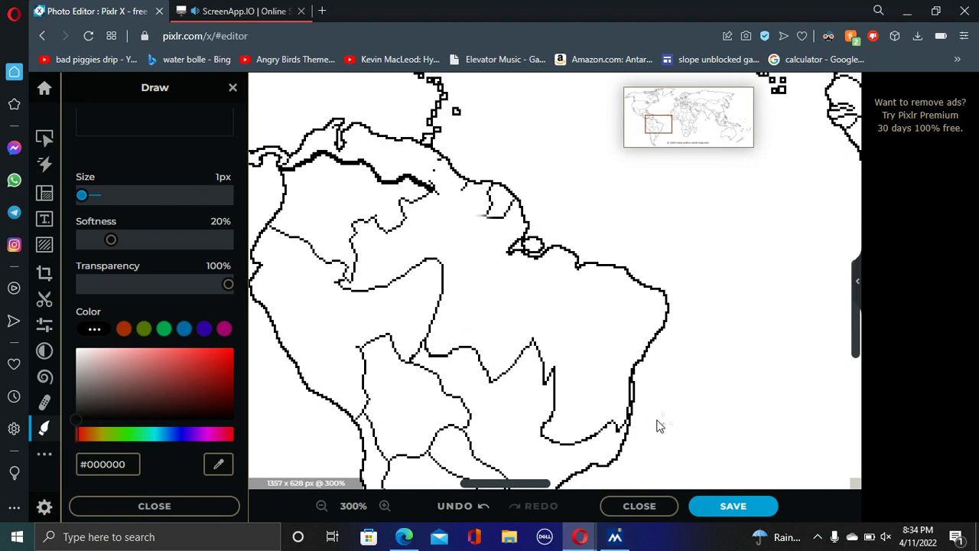
Step: Draw another black border line in eastern Brazil
scroll(630, 320, up, 5)
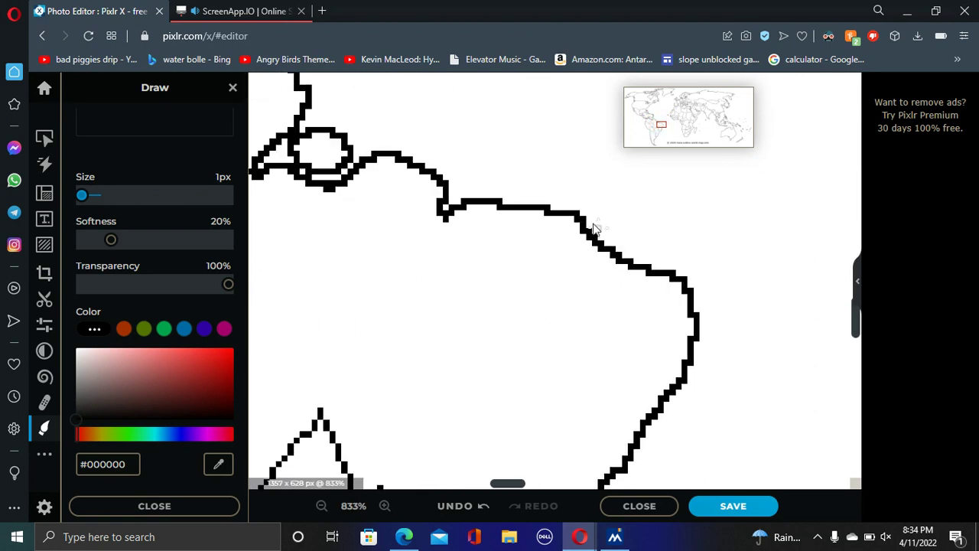
mouse_move(476, 209)
mouse_down()
mouse_move(458, 241)
mouse_move(595, 280)
mouse_up()
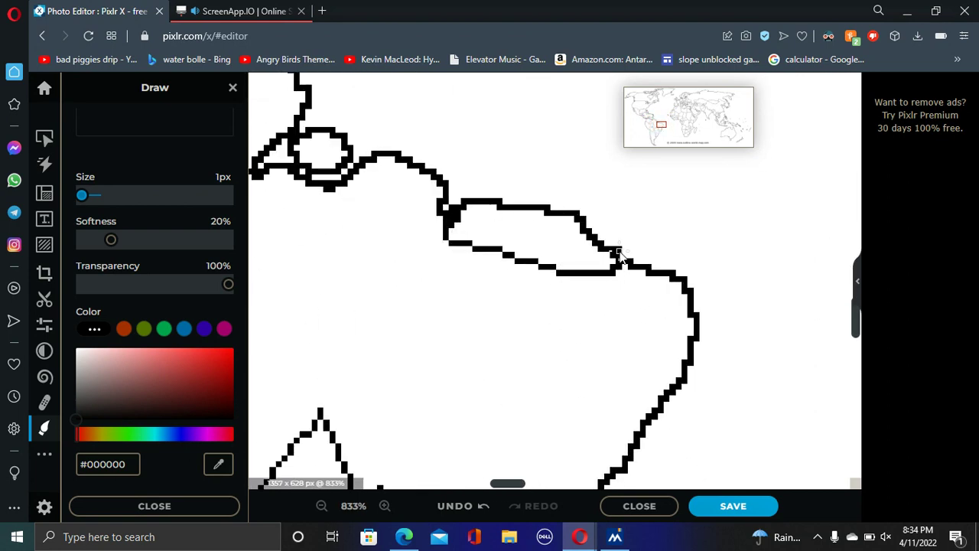
scroll(619, 258, down, 5)
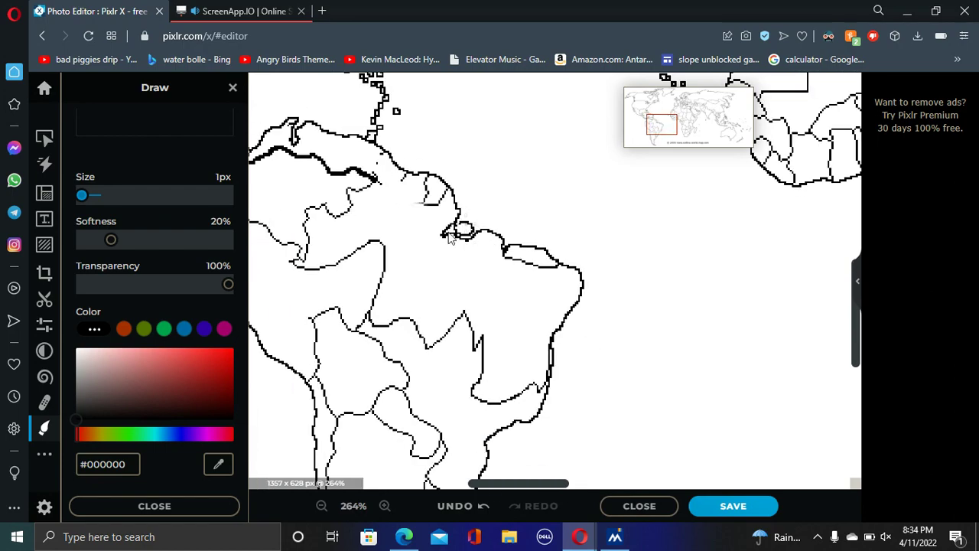
scroll(452, 238, up, 3)
scroll(579, 286, down, 3)
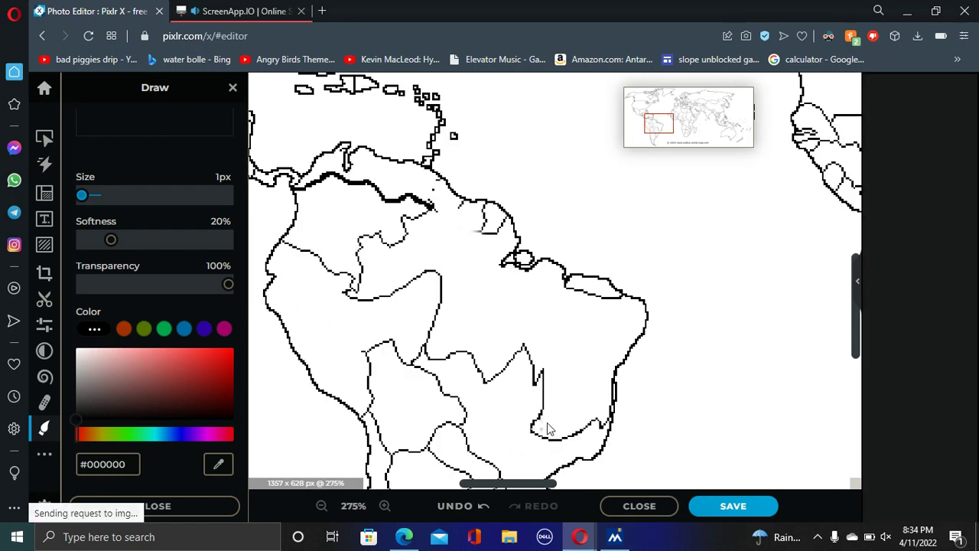
scroll(548, 428, down, 4)
scroll(555, 429, up, 3)
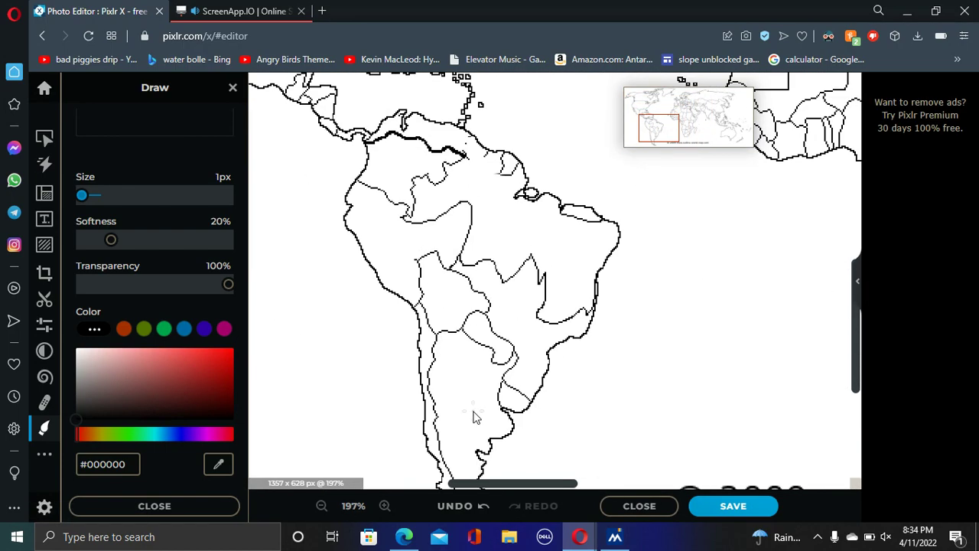
scroll(472, 417, up, 1)
scroll(544, 425, down, 3)
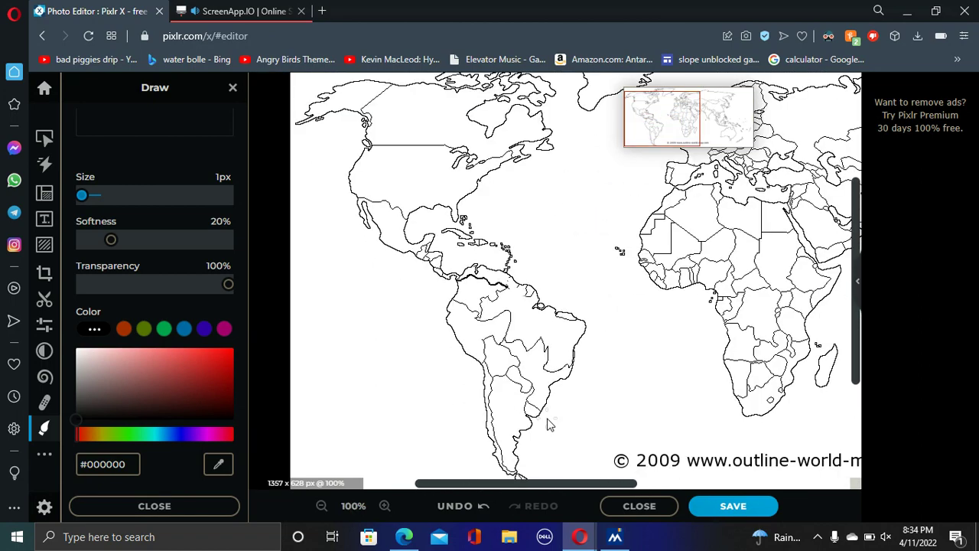
Step: Zoom to Iberia and erase two pieces of the western border with a white 7px brush
scroll(549, 426, down, 2)
scroll(490, 268, up, 2)
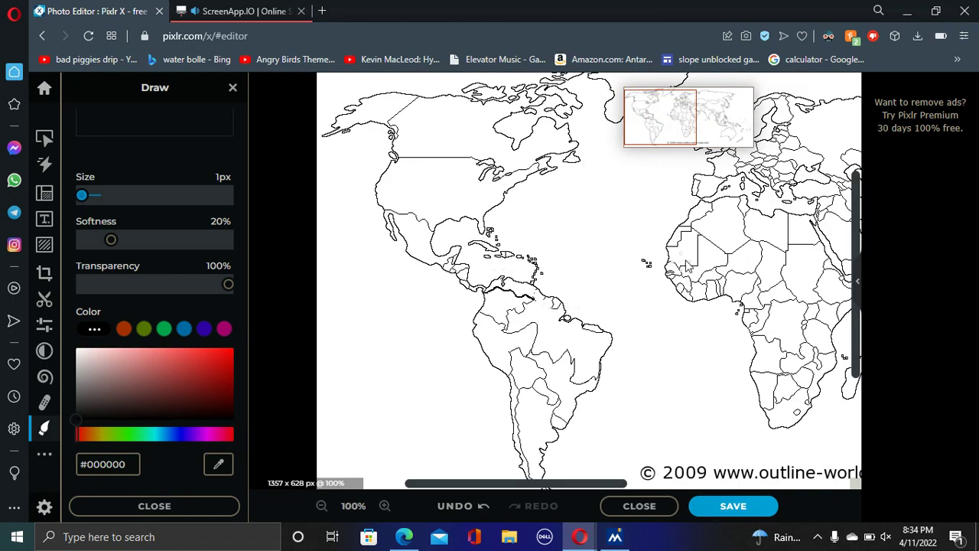
scroll(687, 265, down, 1)
scroll(734, 184, up, 10)
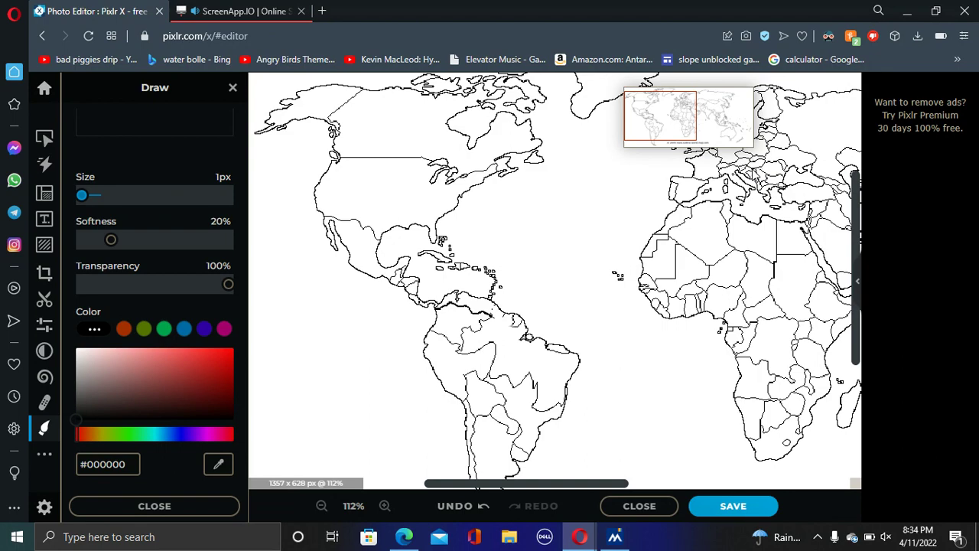
scroll(558, 231, up, 4)
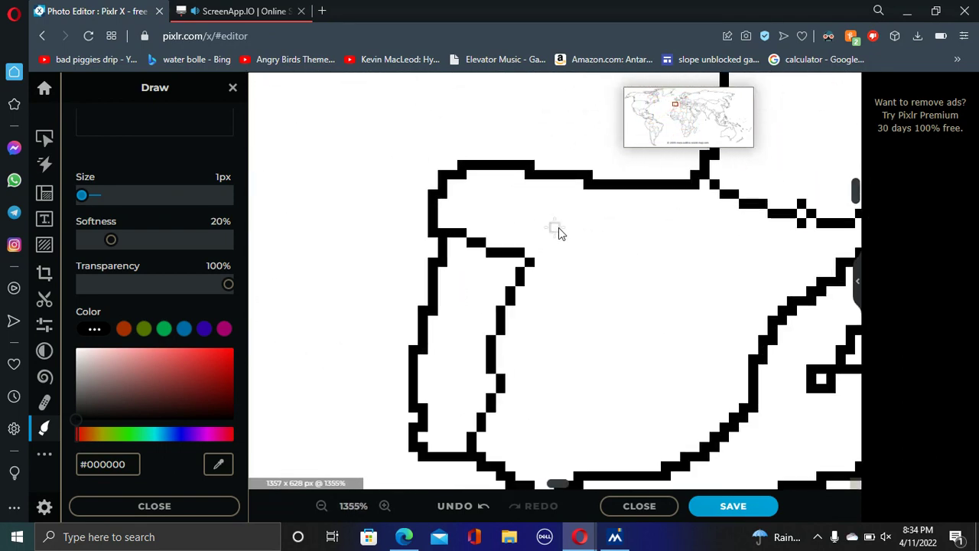
scroll(608, 313, down, 4)
scroll(787, 302, up, 1)
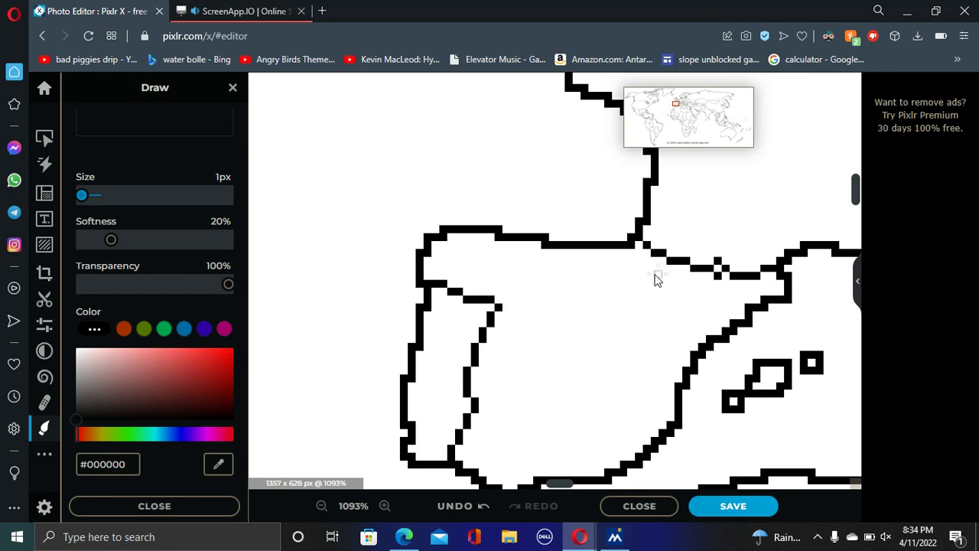
drag(125, 381, 51, 208)
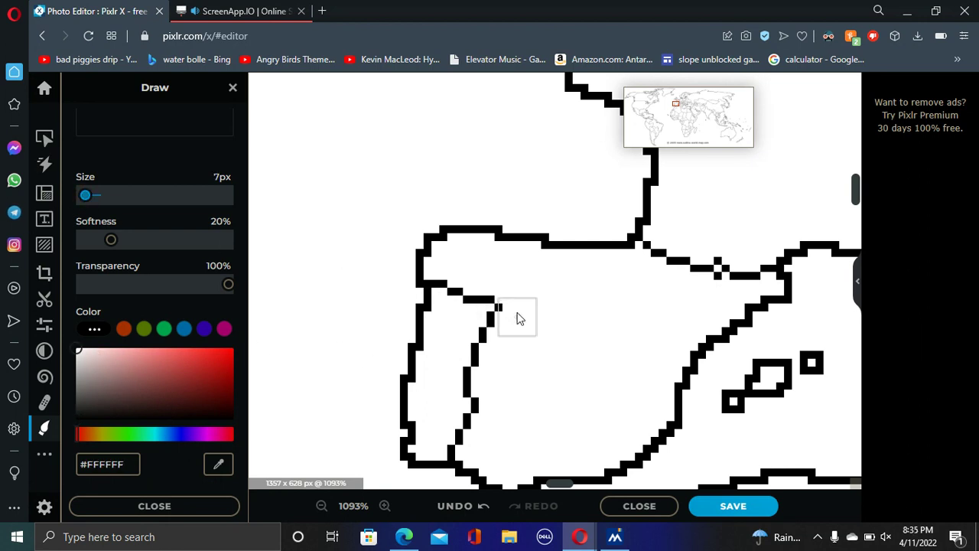
mouse_move(516, 317)
mouse_down()
mouse_move(495, 298)
mouse_move(521, 334)
mouse_move(477, 290)
mouse_move(493, 342)
mouse_up()
drag(479, 291, 490, 356)
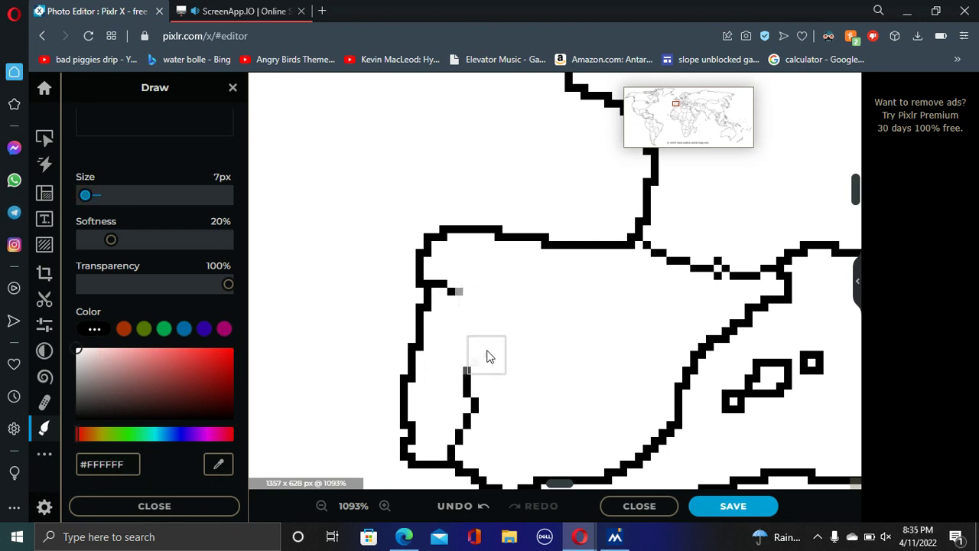
Step: Draw new black 1px border lines in Iberia, including one running south from the coast through Spain
drag(130, 400, 76, 421)
drag(85, 195, 81, 195)
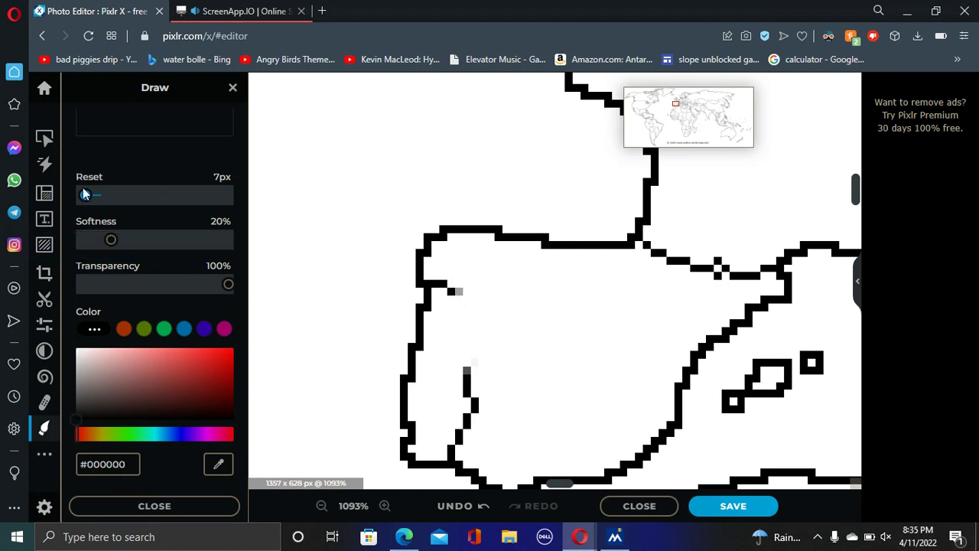
mouse_move(451, 290)
mouse_down()
mouse_move(461, 372)
mouse_move(478, 378)
mouse_up()
scroll(566, 387, down, 2)
scroll(678, 339, up, 5)
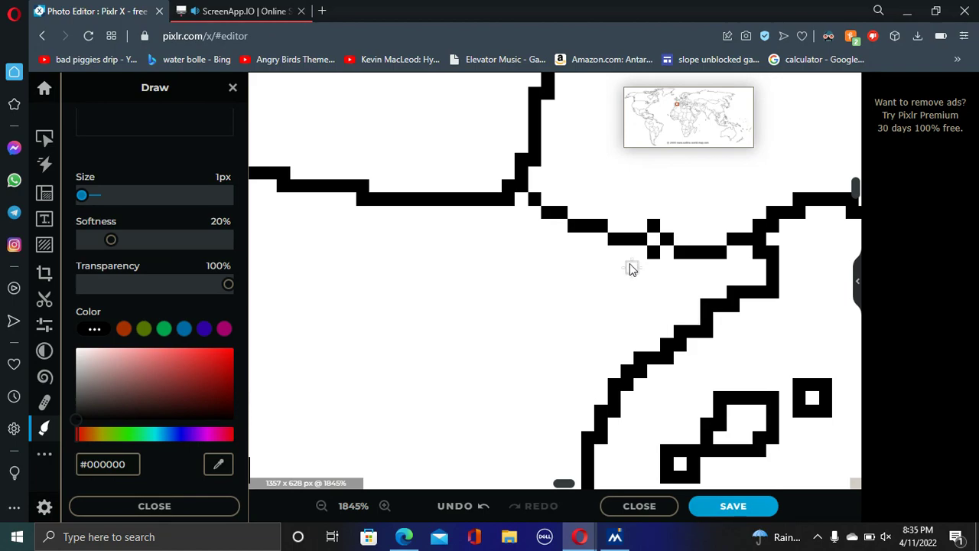
mouse_move(616, 241)
mouse_down()
mouse_move(608, 245)
mouse_move(590, 355)
mouse_move(601, 385)
mouse_up()
scroll(597, 394, down, 3)
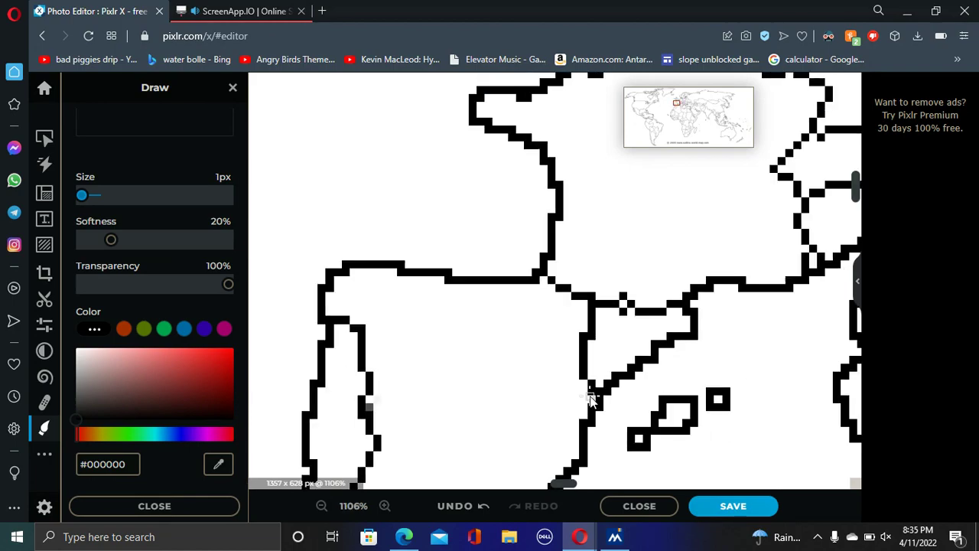
scroll(593, 394, down, 15)
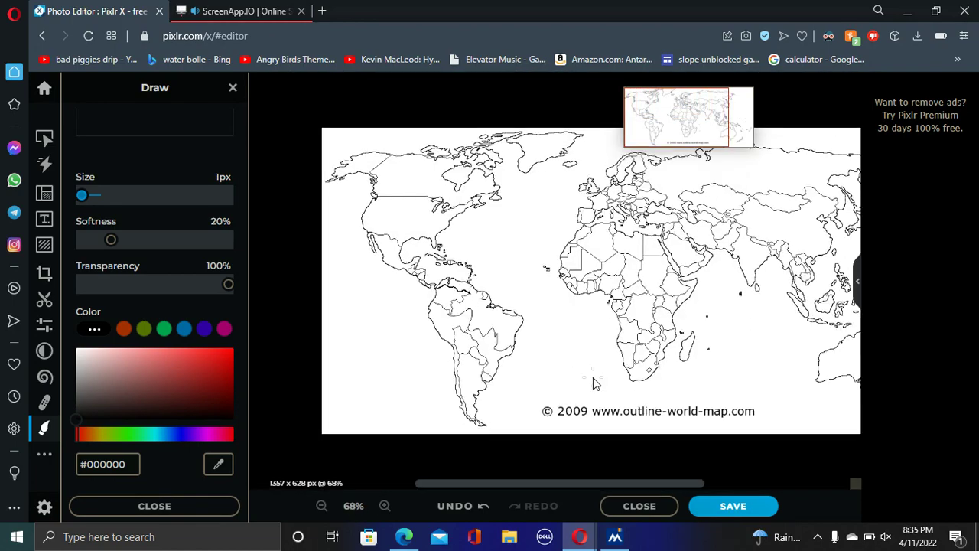
scroll(366, 363, up, 8)
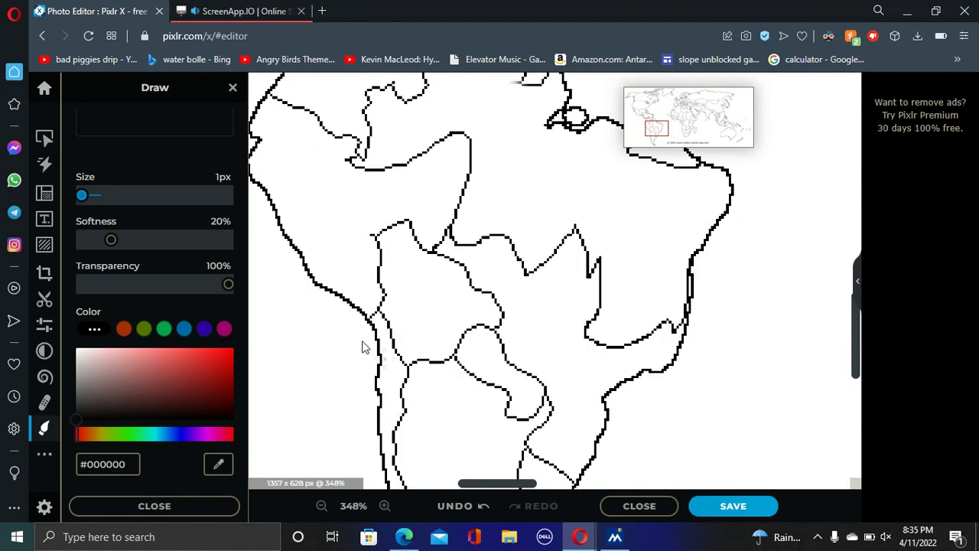
scroll(382, 321, down, 7)
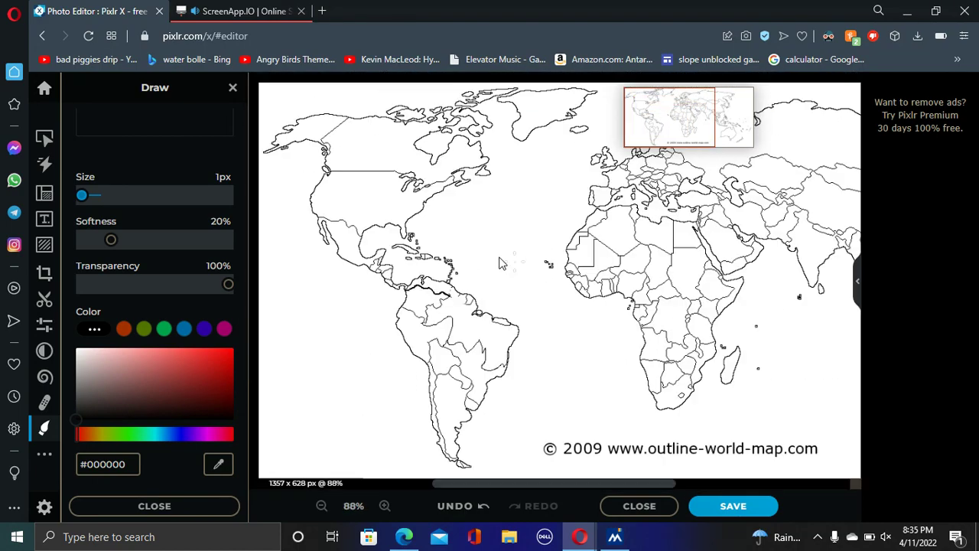
scroll(499, 263, up, 5)
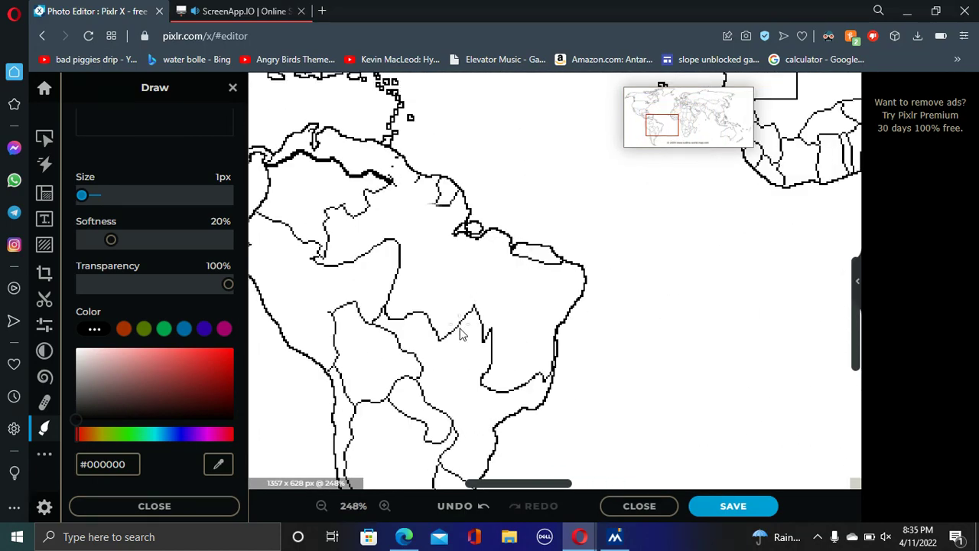
scroll(459, 334, up, 1)
scroll(463, 333, down, 3)
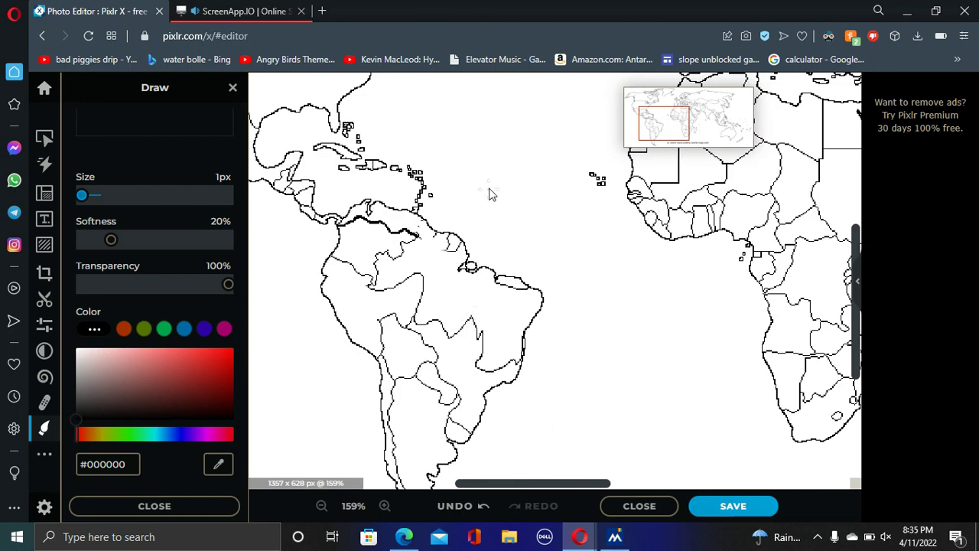
scroll(487, 302, down, 2)
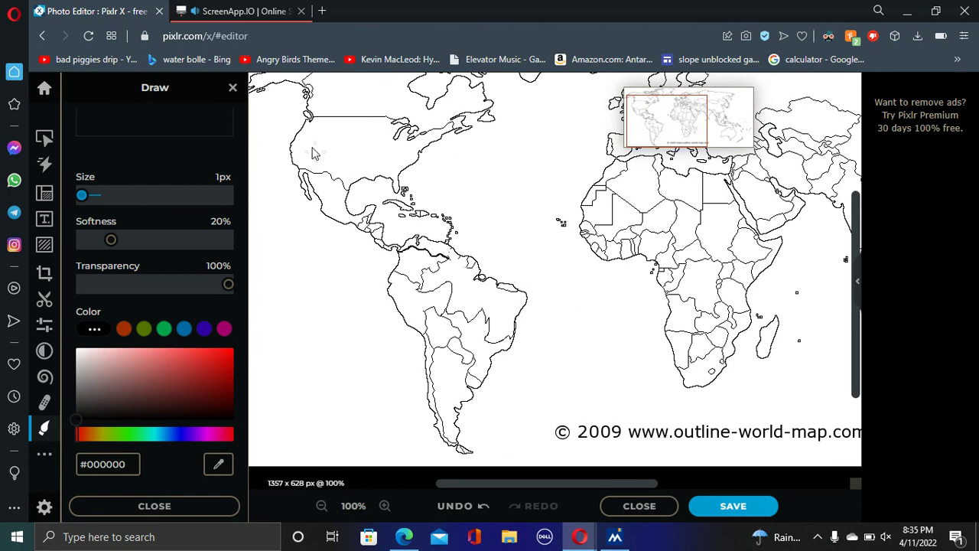
scroll(312, 153, down, 2)
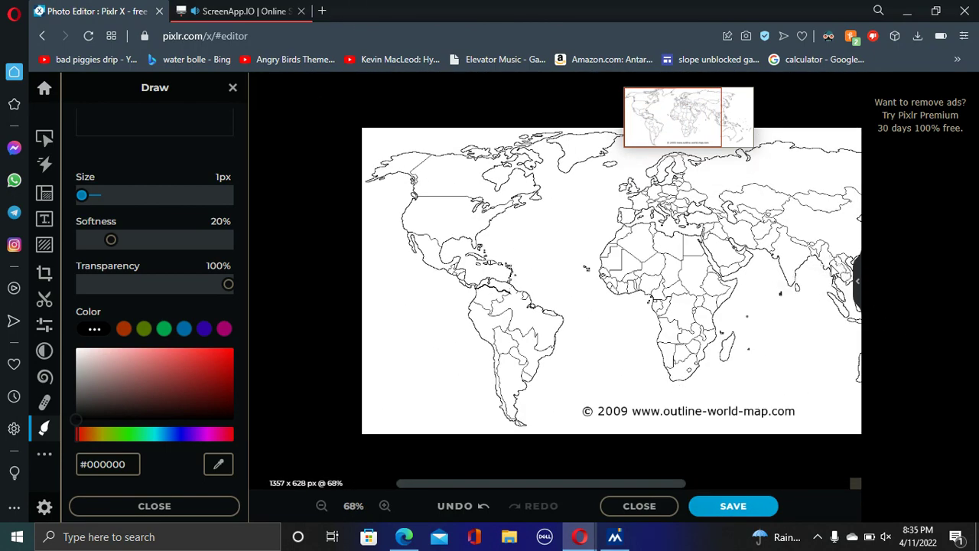